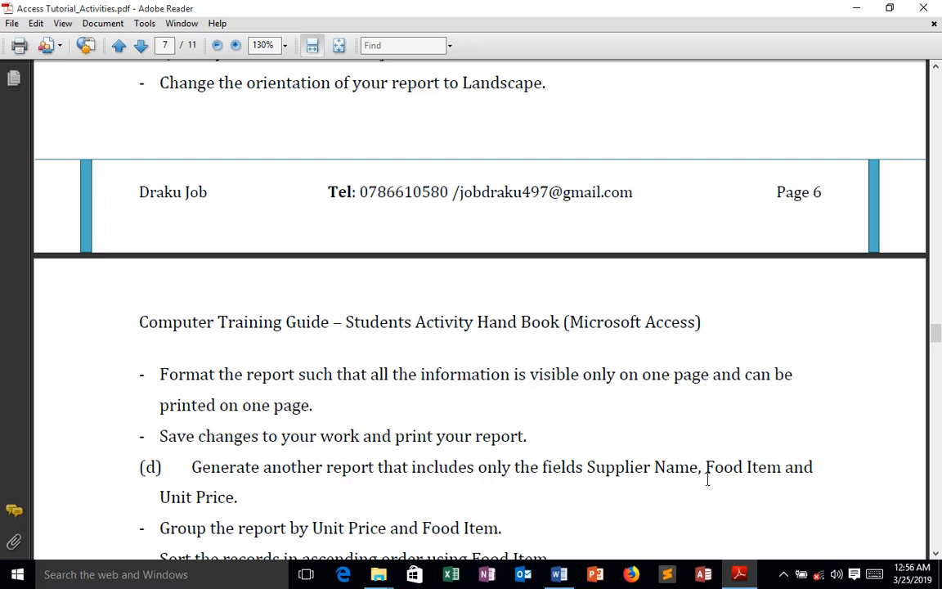
Switch to Access and open the recent database Eleku PS Database from the Databases folder
click(702, 574)
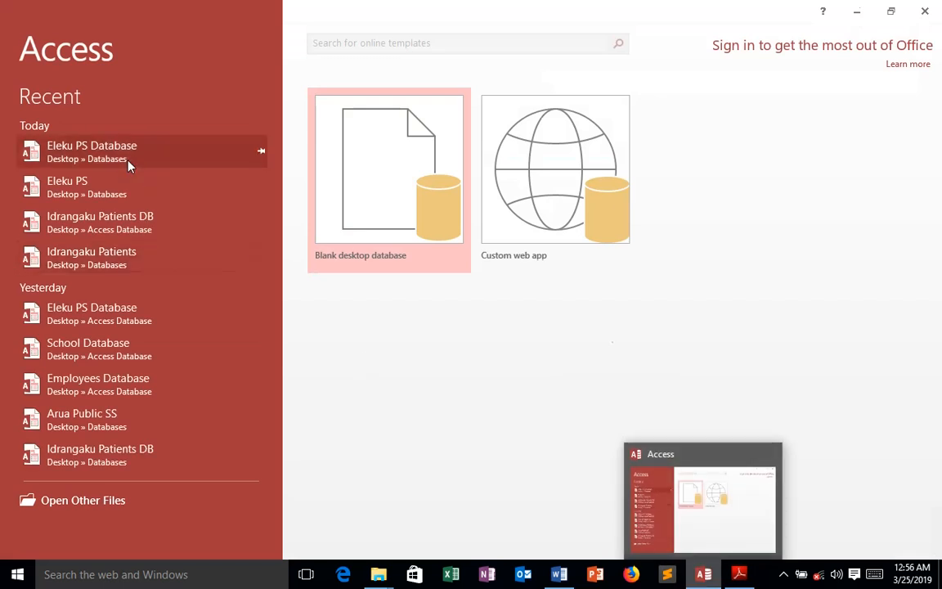
click(129, 166)
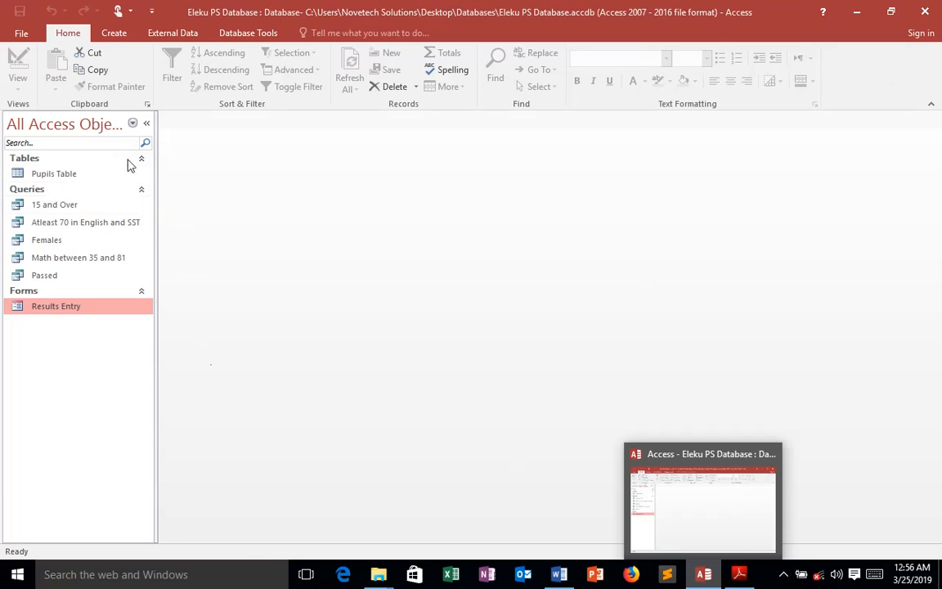
click(85, 175)
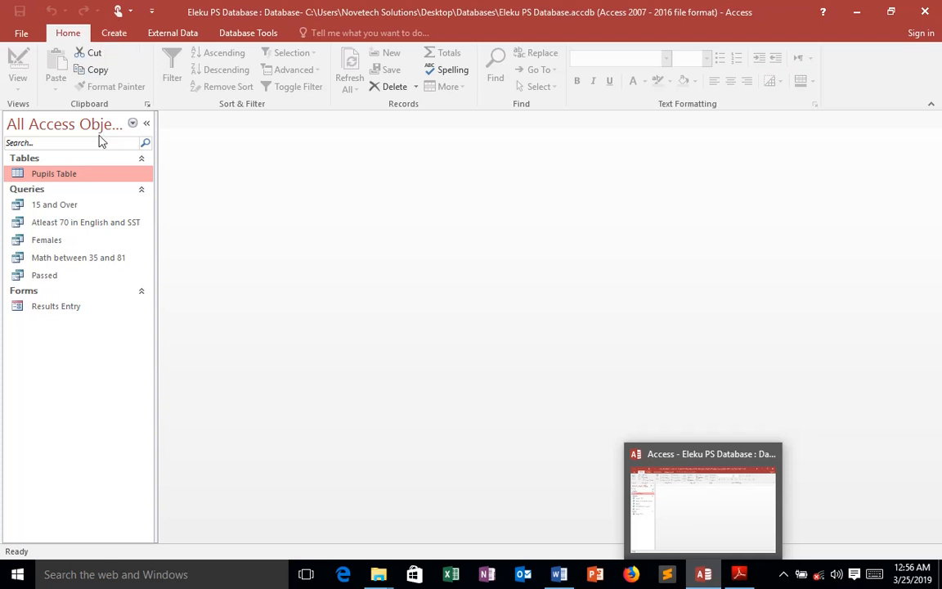
Create a basic report based on the Passed query and look over its columns
double_click(70, 278)
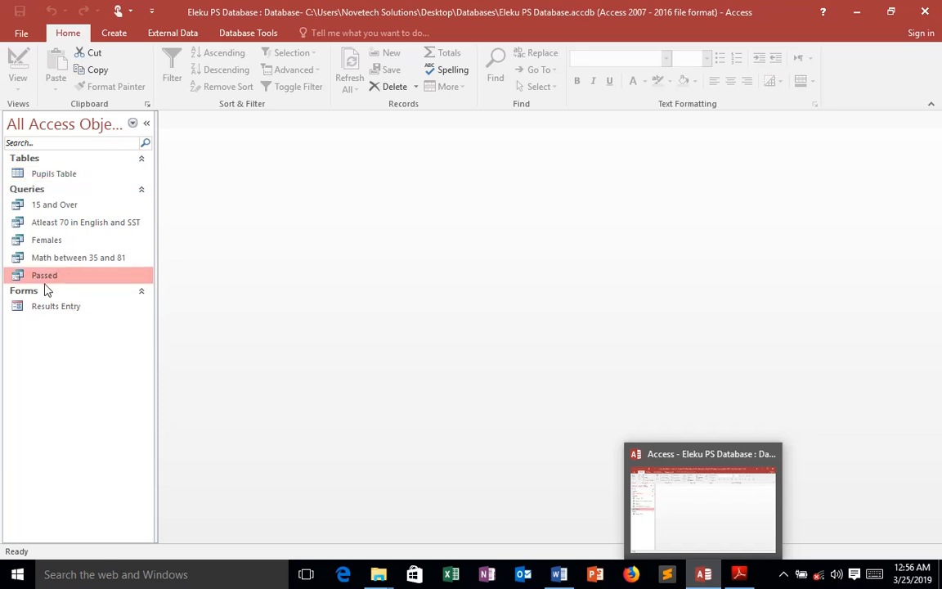
click(121, 34)
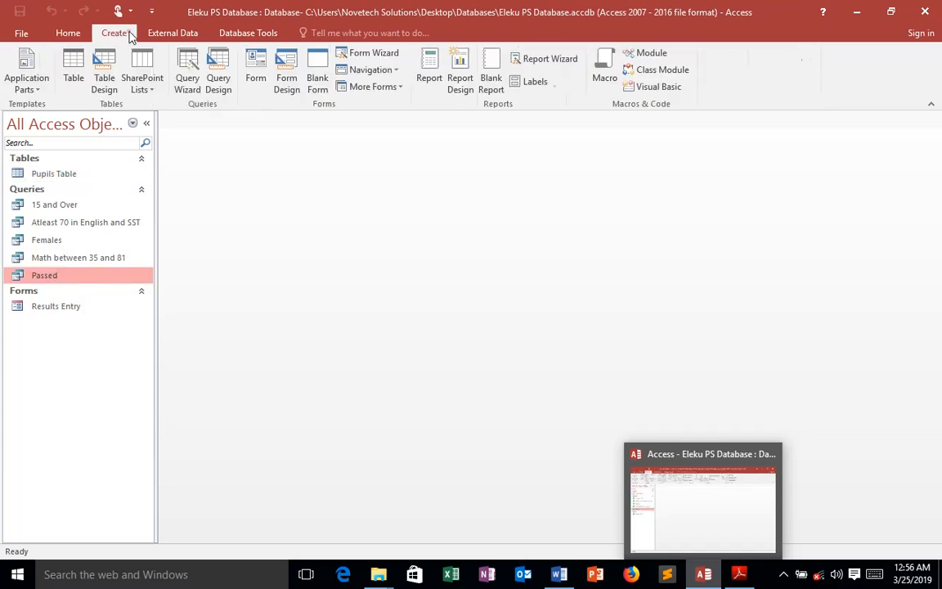
click(429, 77)
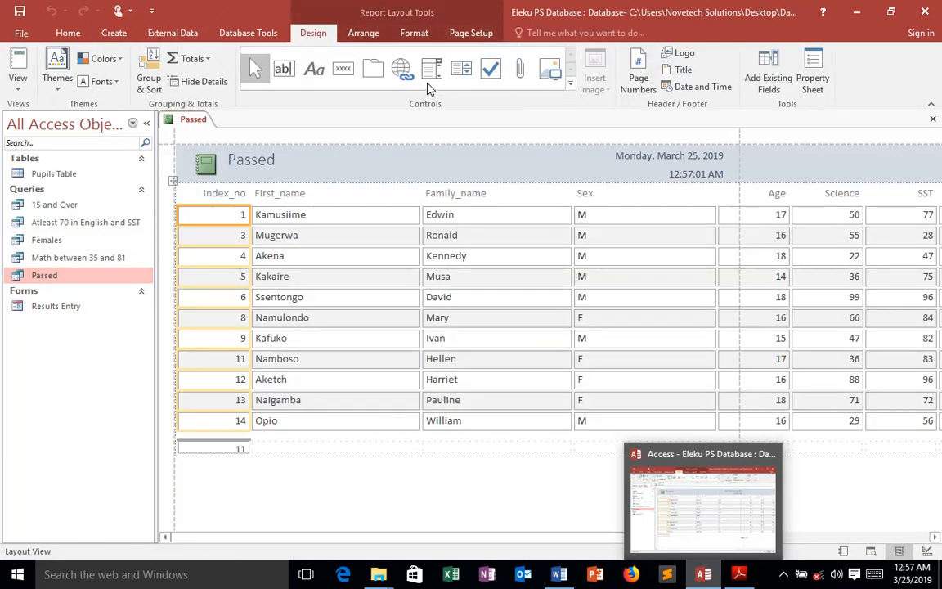
drag(452, 536, 626, 531)
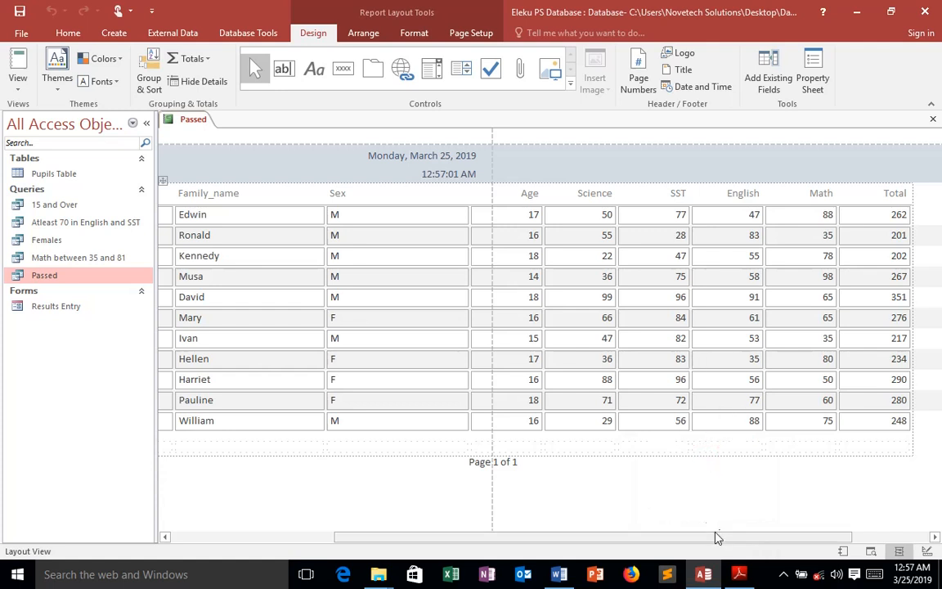
drag(719, 540, 392, 574)
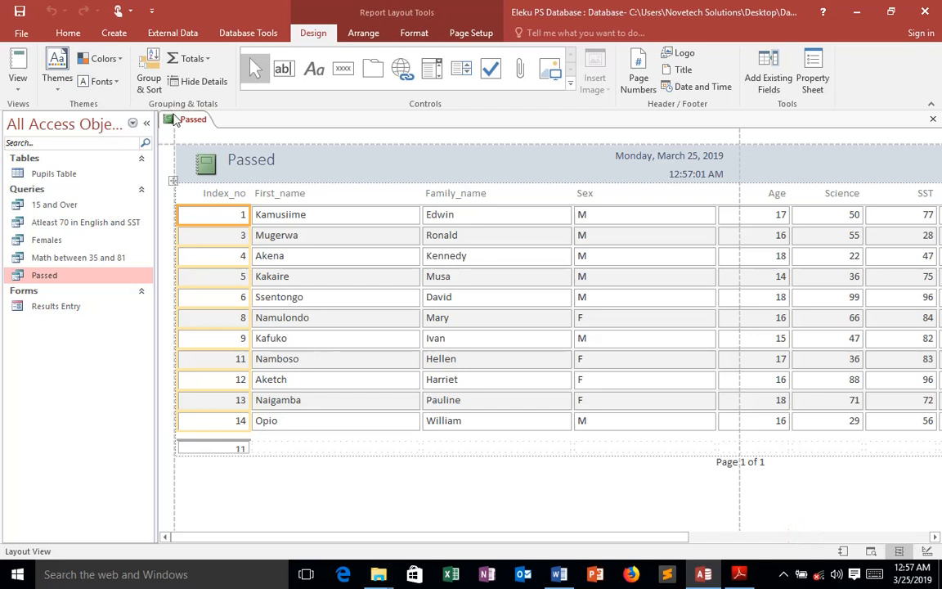
Display the Passed report in Report View and in Print Preview
right_click(178, 121)
click(222, 180)
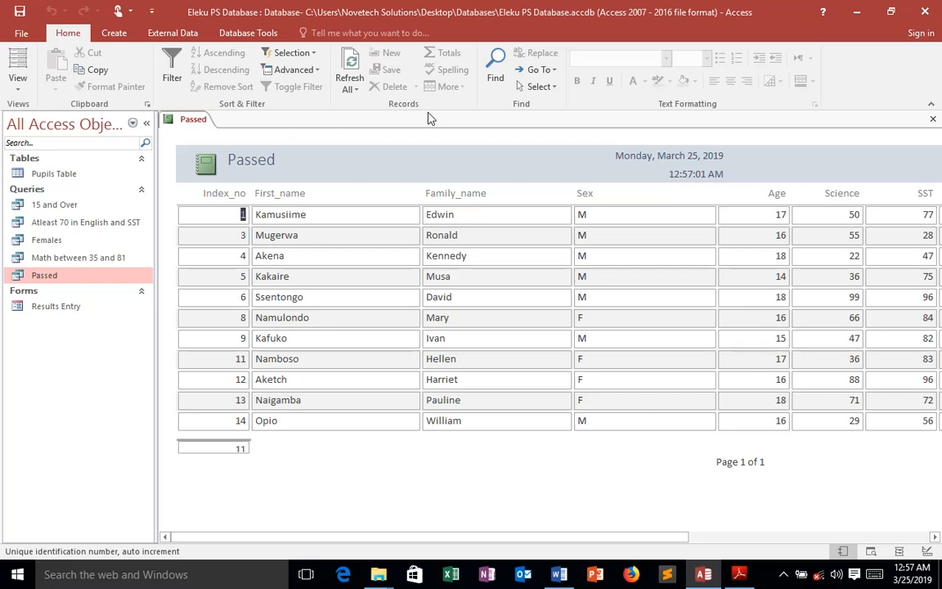
right_click(186, 123)
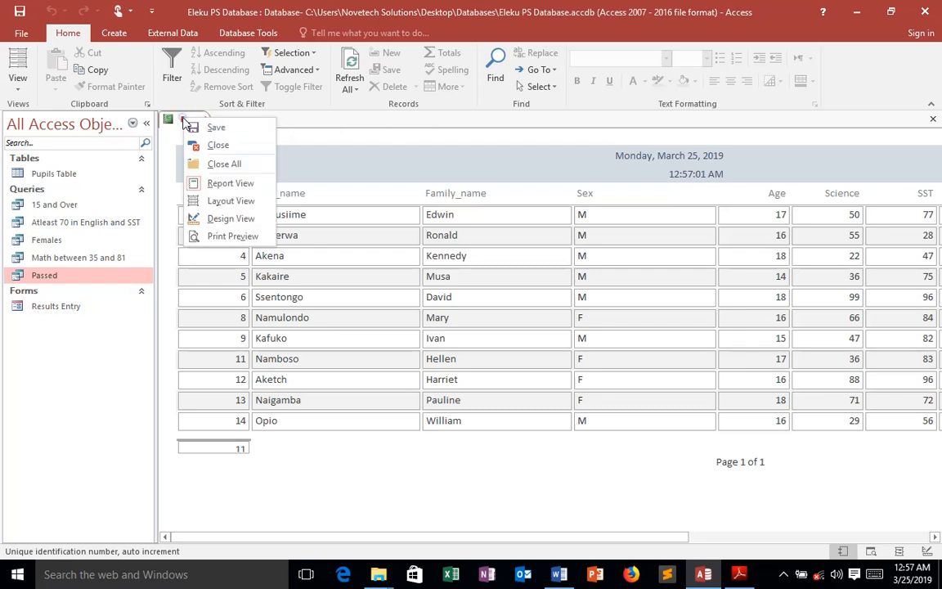
click(254, 237)
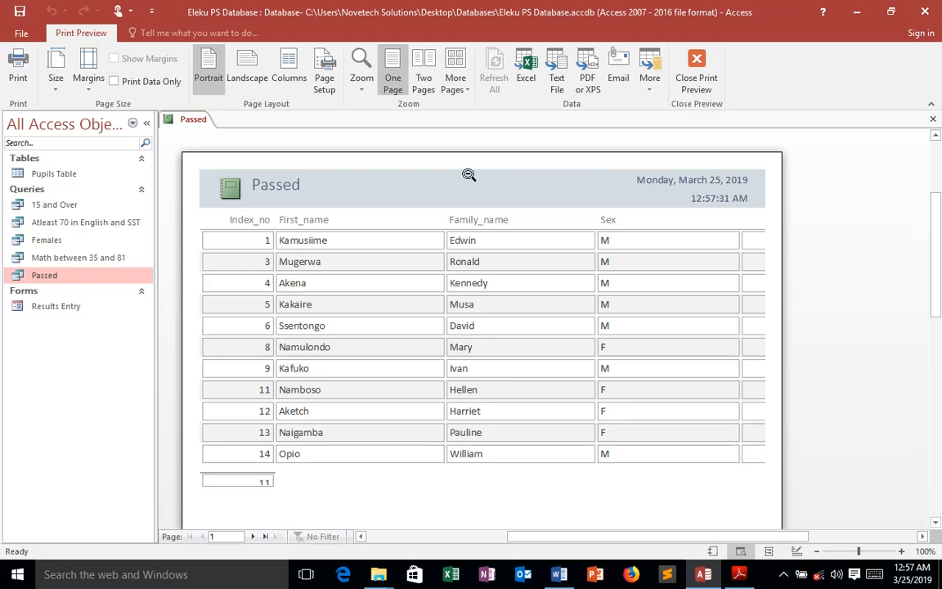
Set the Passed report's page orientation to Landscape and check how many columns fit on the page
click(252, 71)
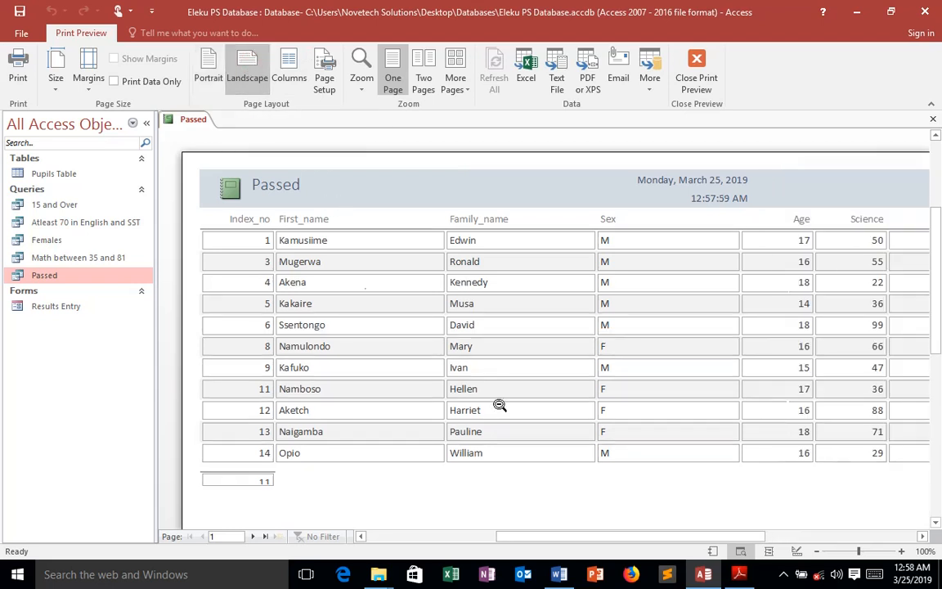
drag(608, 536, 660, 540)
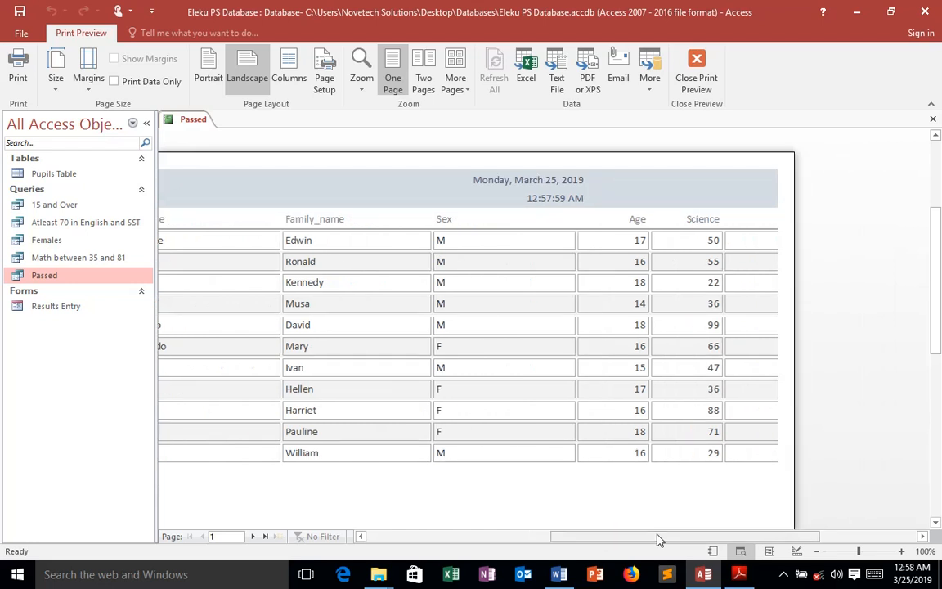
drag(660, 540, 573, 536)
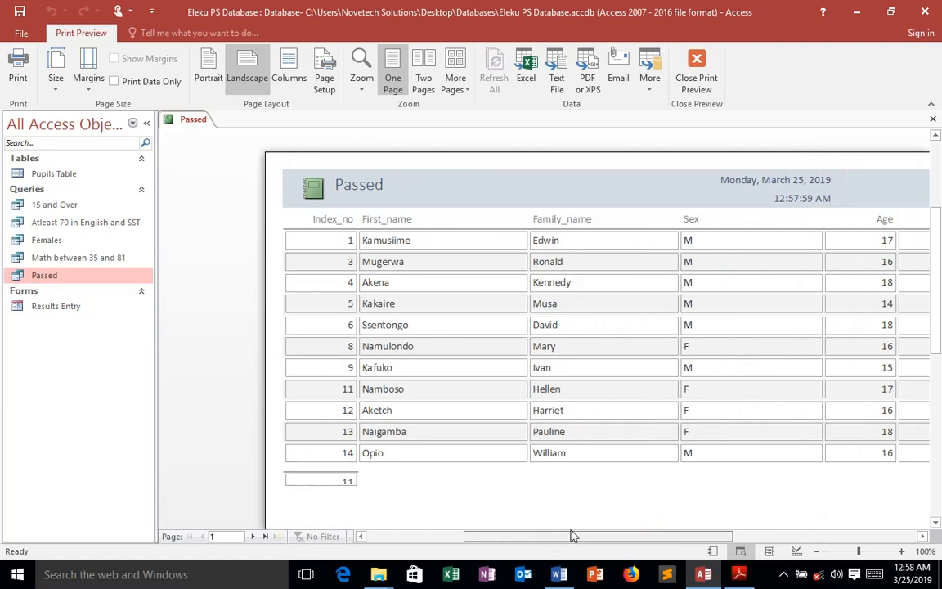
Open the Passed report in Design View and narrow the Index_no label and field to about 0.7 inches
right_click(187, 120)
click(226, 219)
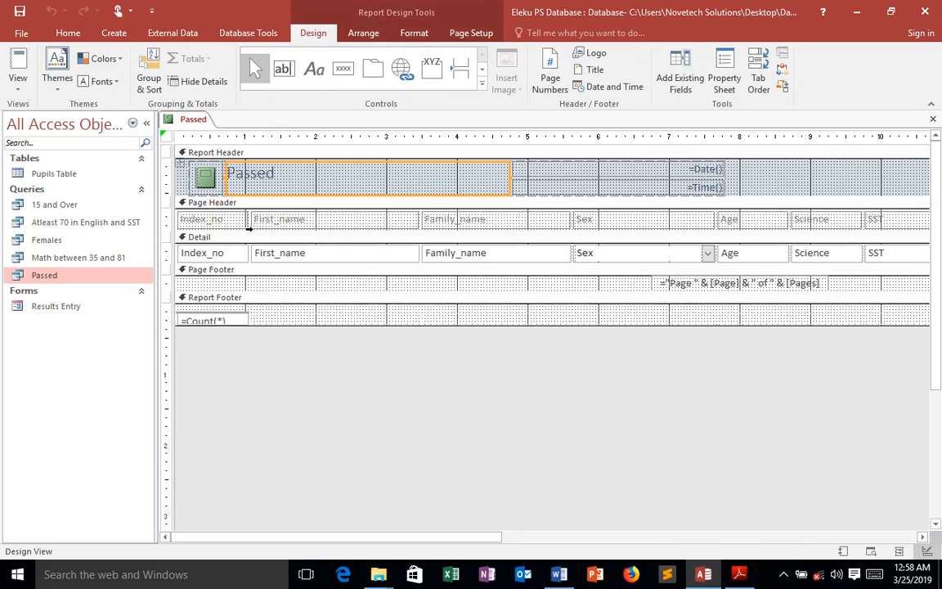
click(241, 224)
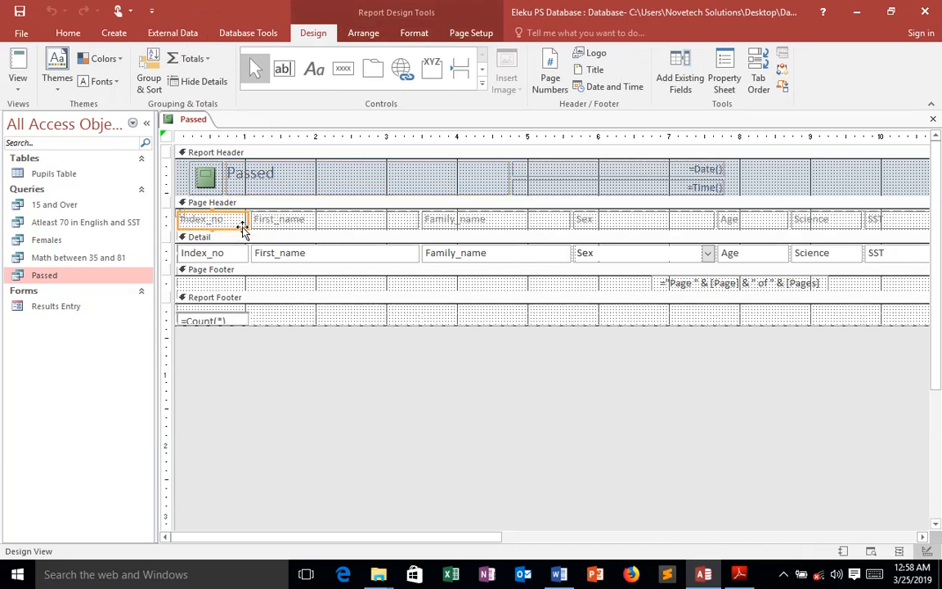
shift+click(242, 257)
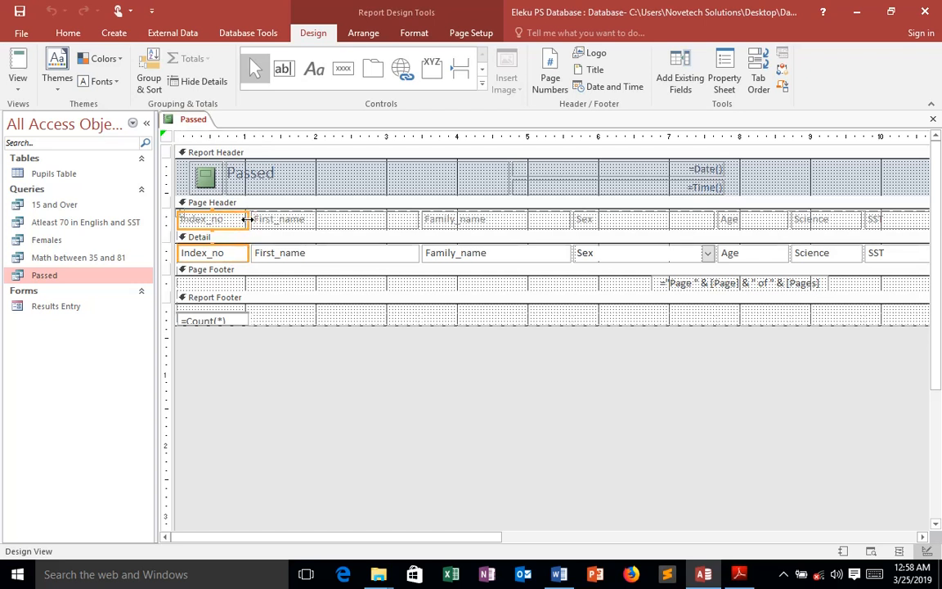
drag(243, 219, 224, 220)
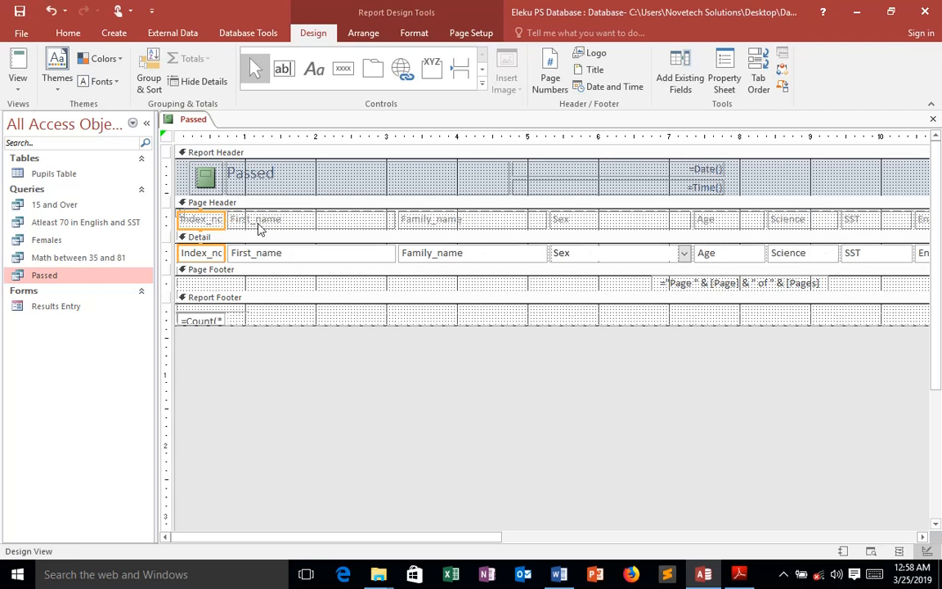
click(258, 221)
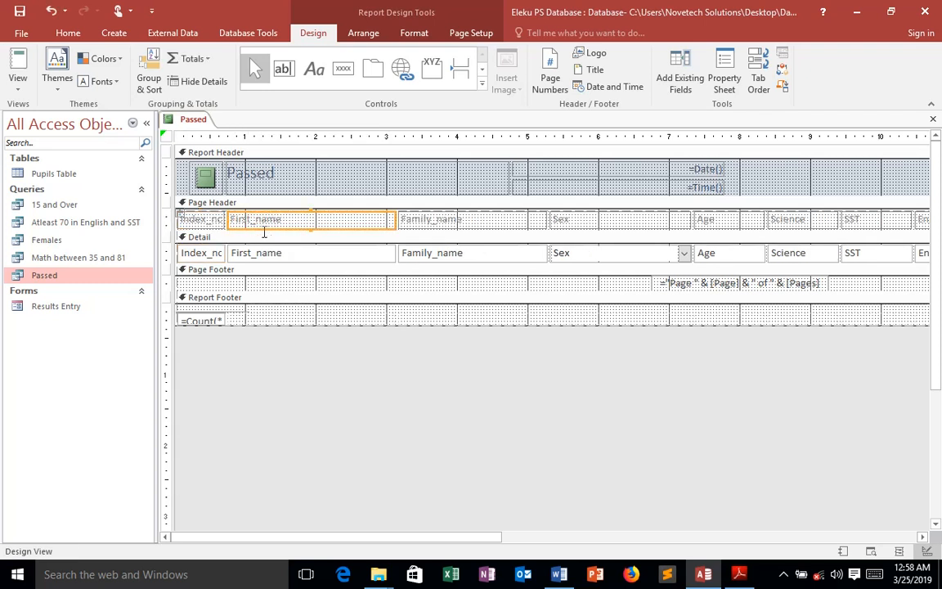
shift+click(287, 262)
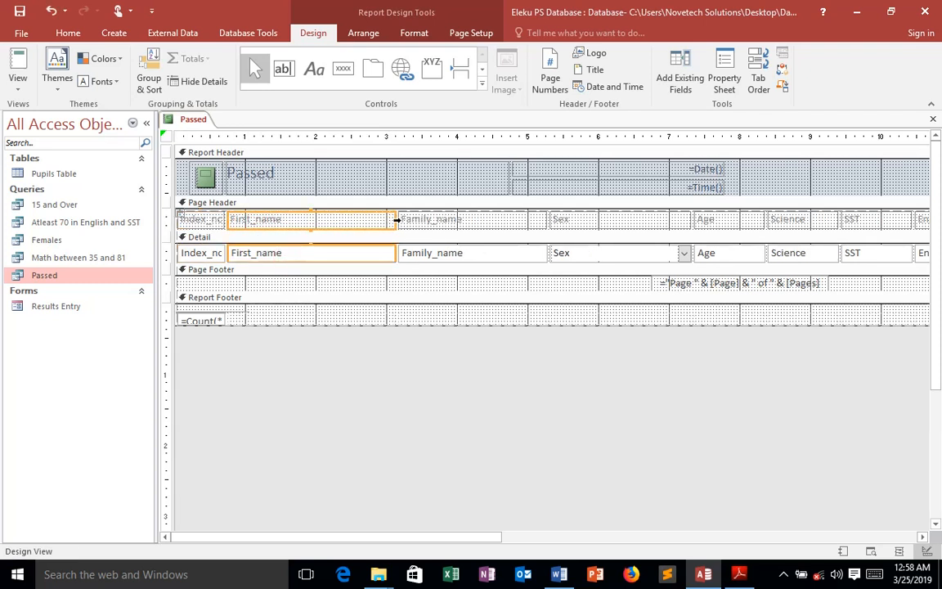
click(395, 220)
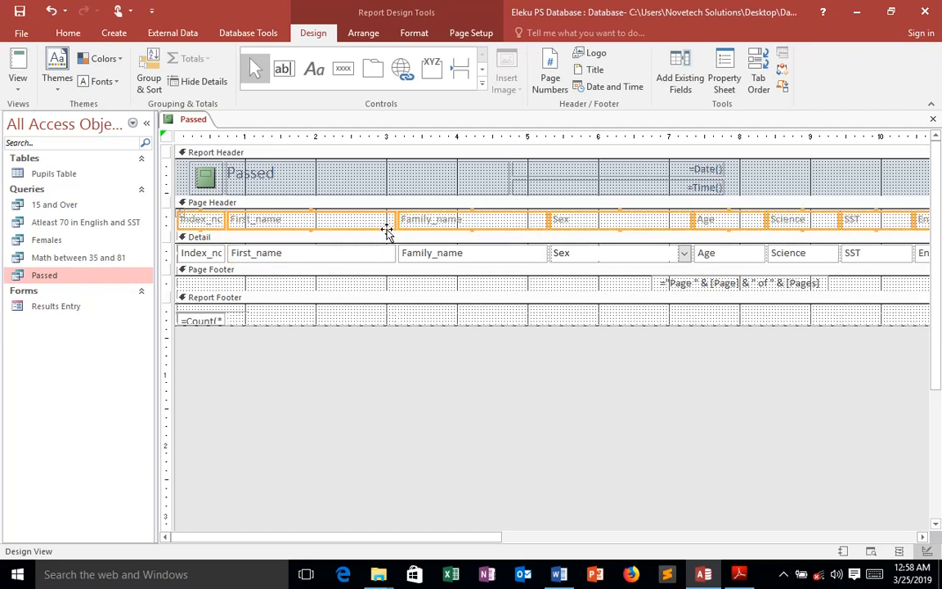
drag(386, 229, 388, 264)
click(381, 280)
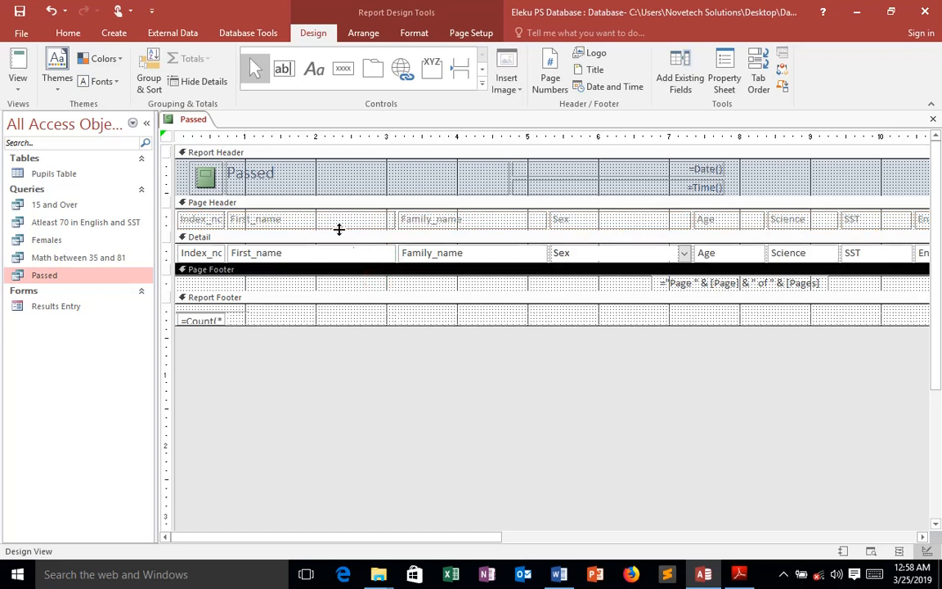
Narrow the First_name label and field to about 1.1 inches and the Family_name label and field to about 1 inch
click(337, 226)
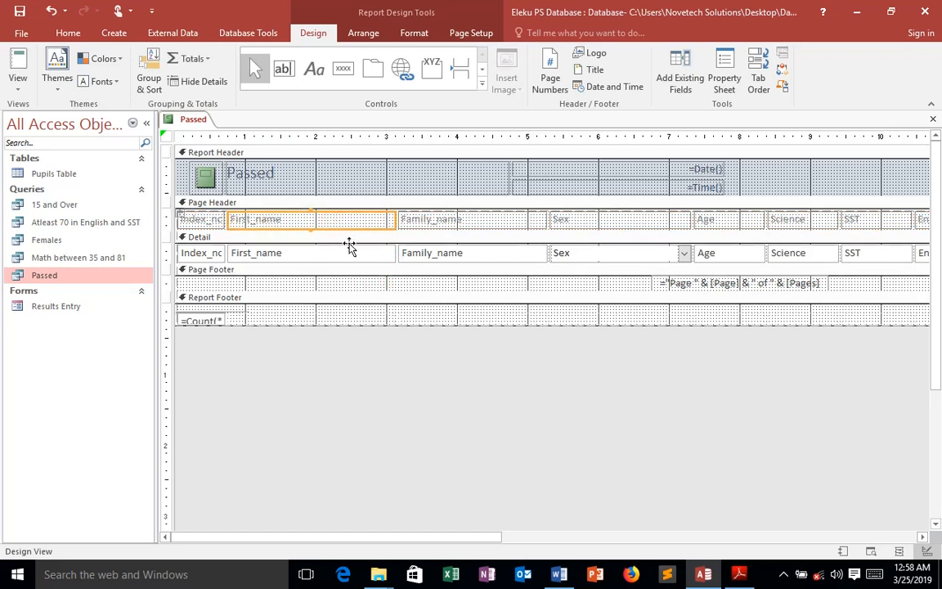
shift+click(360, 254)
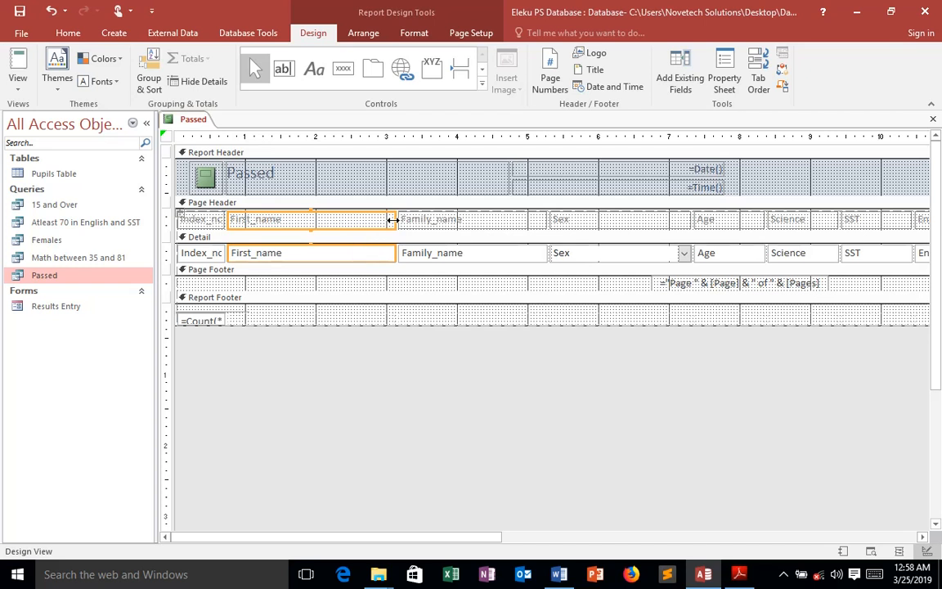
drag(393, 220, 305, 220)
click(360, 227)
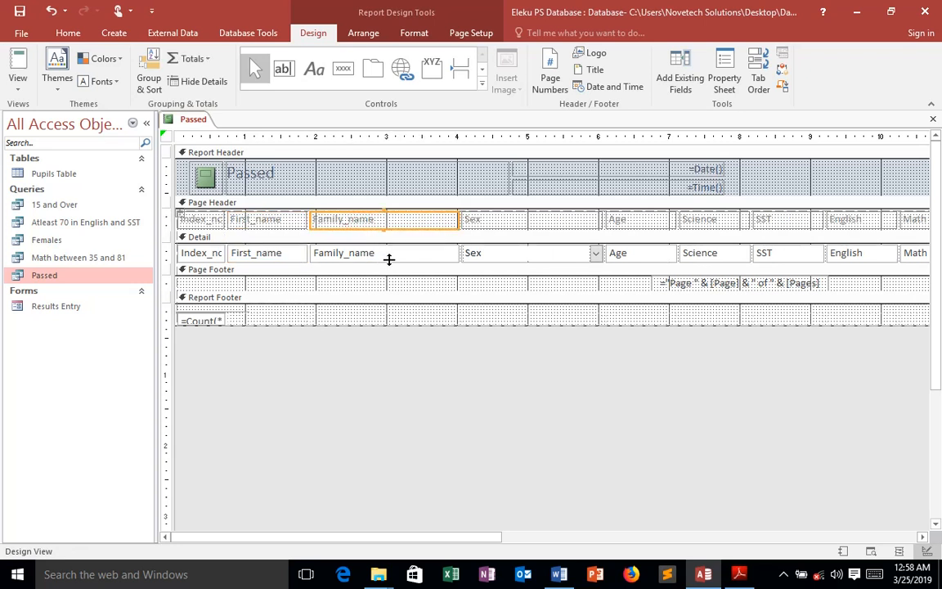
shift+click(387, 262)
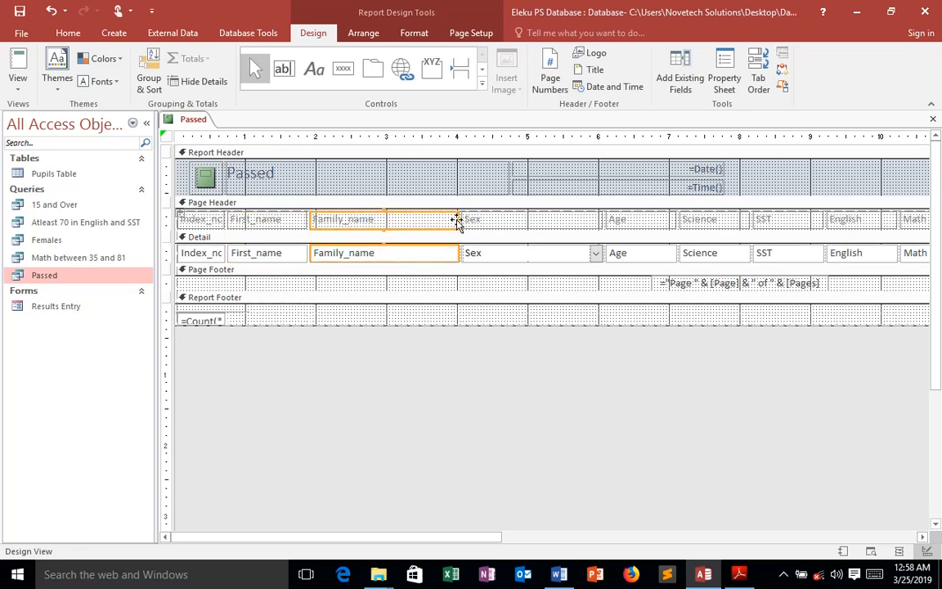
drag(456, 219, 381, 232)
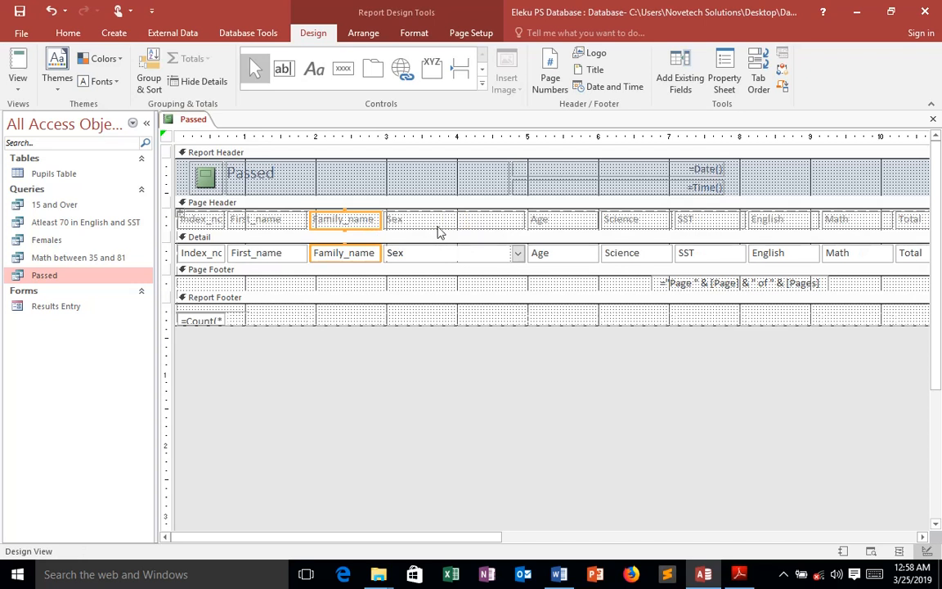
Narrow the Sex label and field to about 0.55 inches and the Age label and field to about 0.45 inches
click(438, 230)
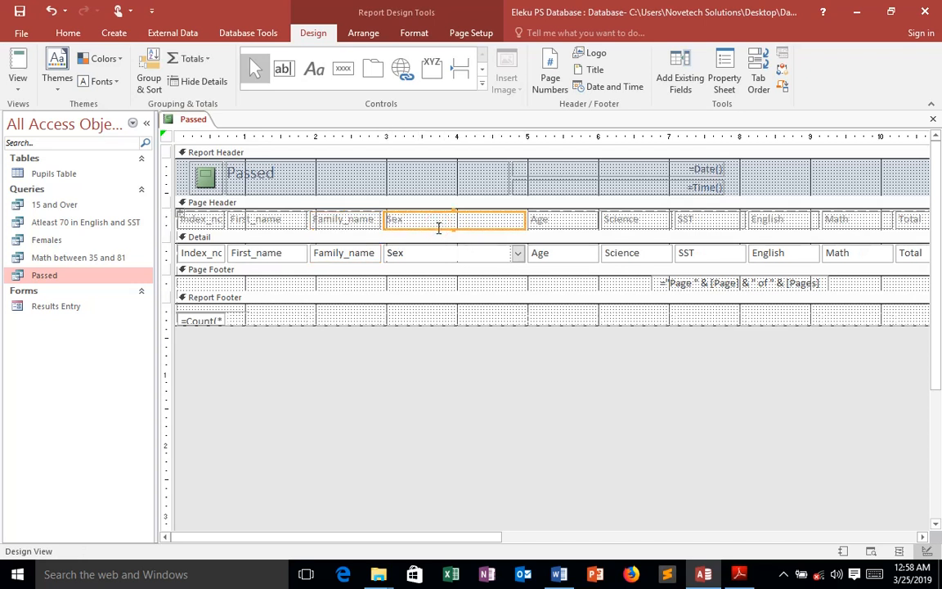
shift+click(451, 259)
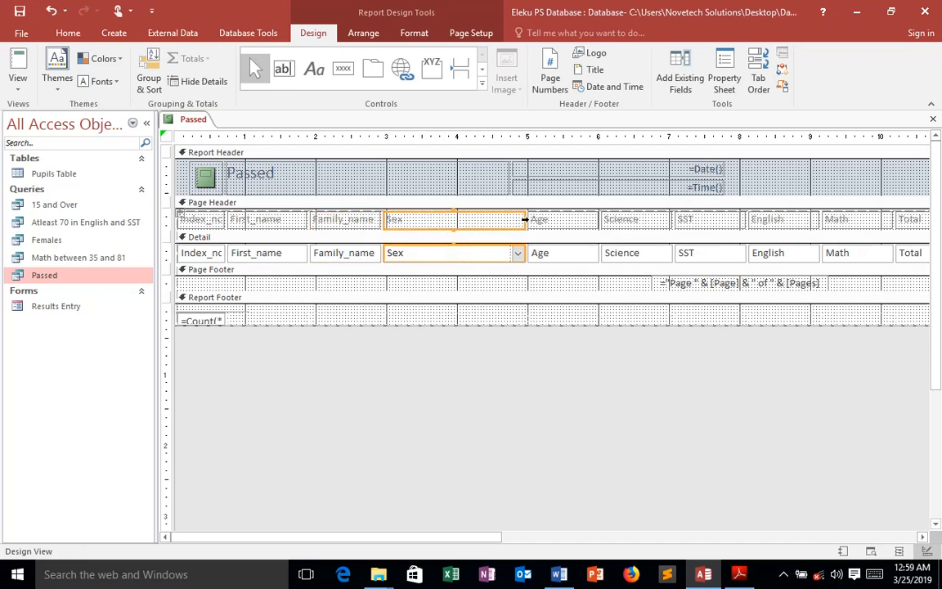
drag(522, 219, 418, 223)
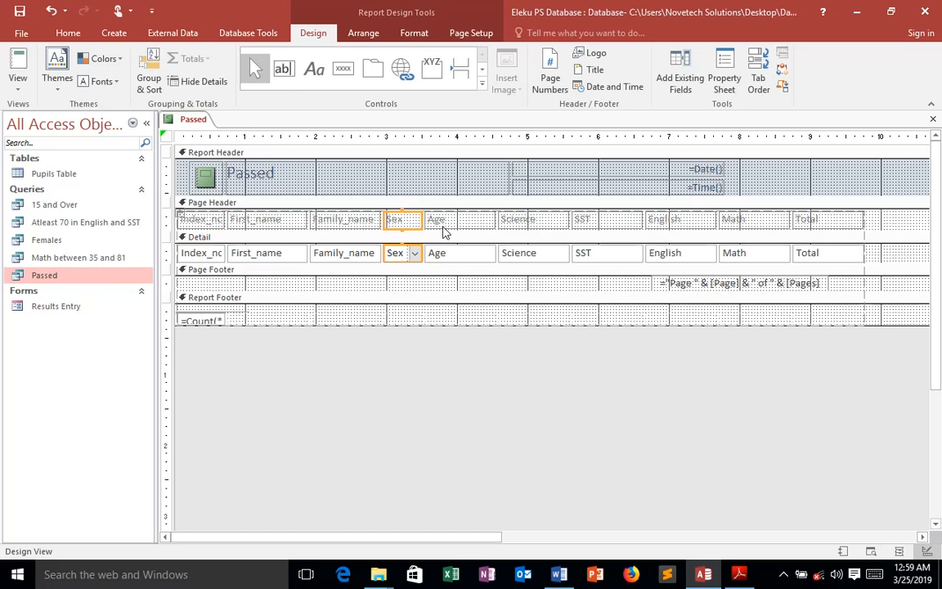
click(452, 228)
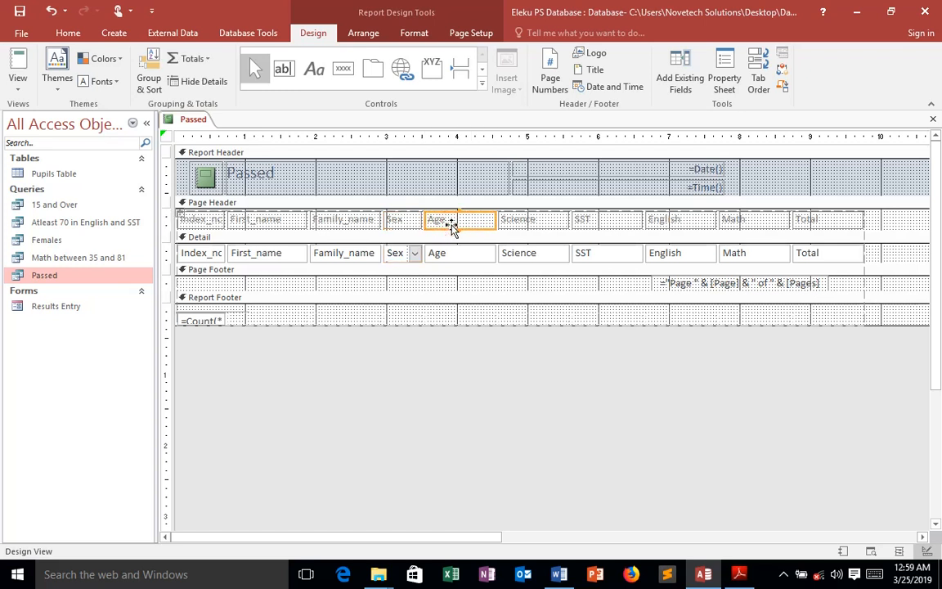
drag(463, 261, 464, 260)
shift+click(467, 259)
drag(495, 225, 458, 220)
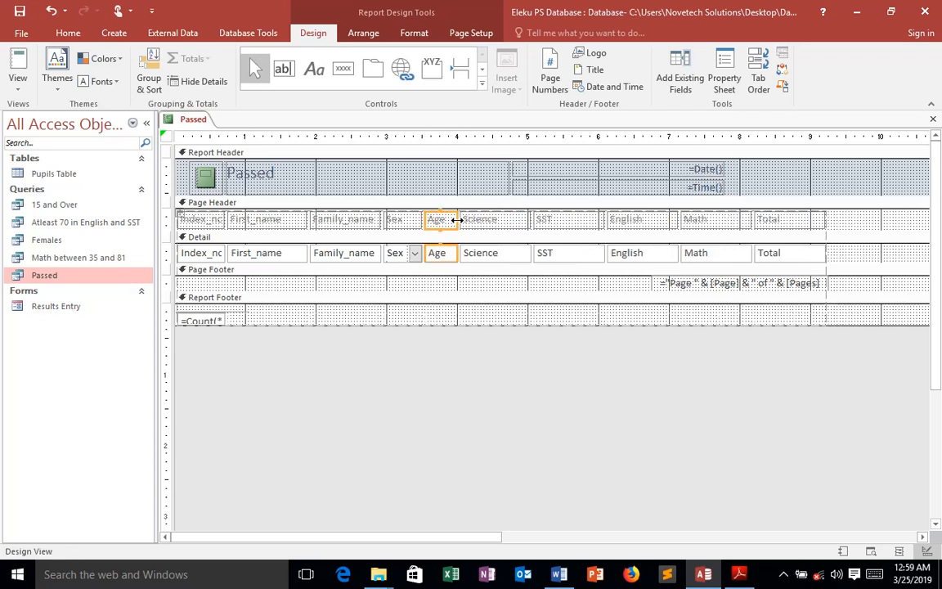
Narrow the Science header label and its detail field together to about 0.6 inches
click(511, 222)
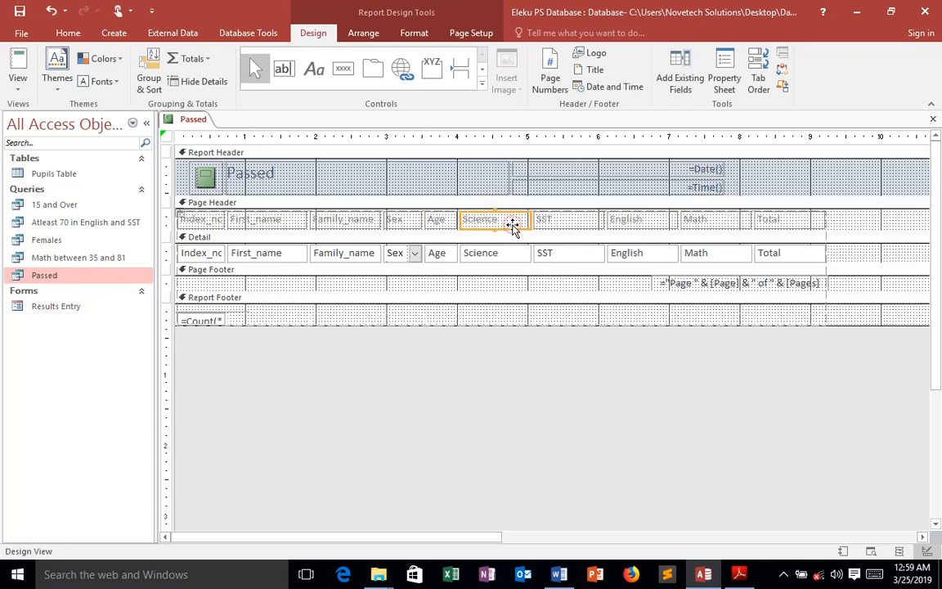
click(519, 261)
shift+click(511, 258)
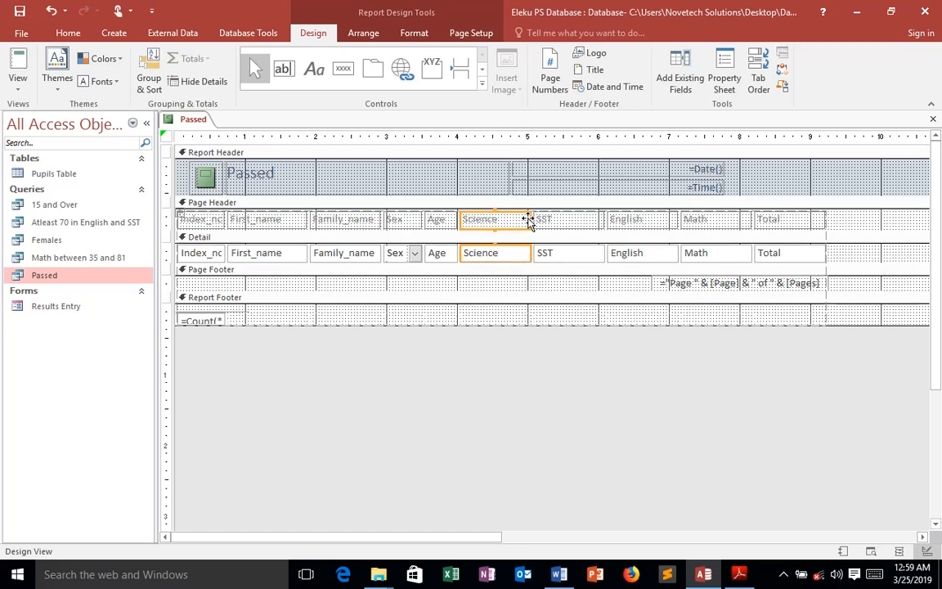
drag(529, 219, 505, 221)
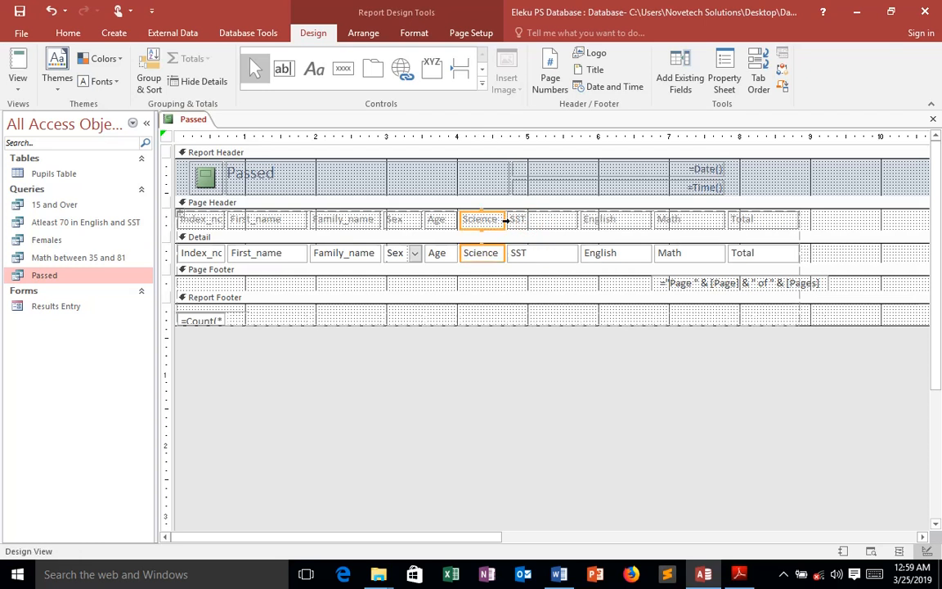
Narrow the SST label and field to about 0.4 inches and the English label and field to about 0.6 inches
click(563, 222)
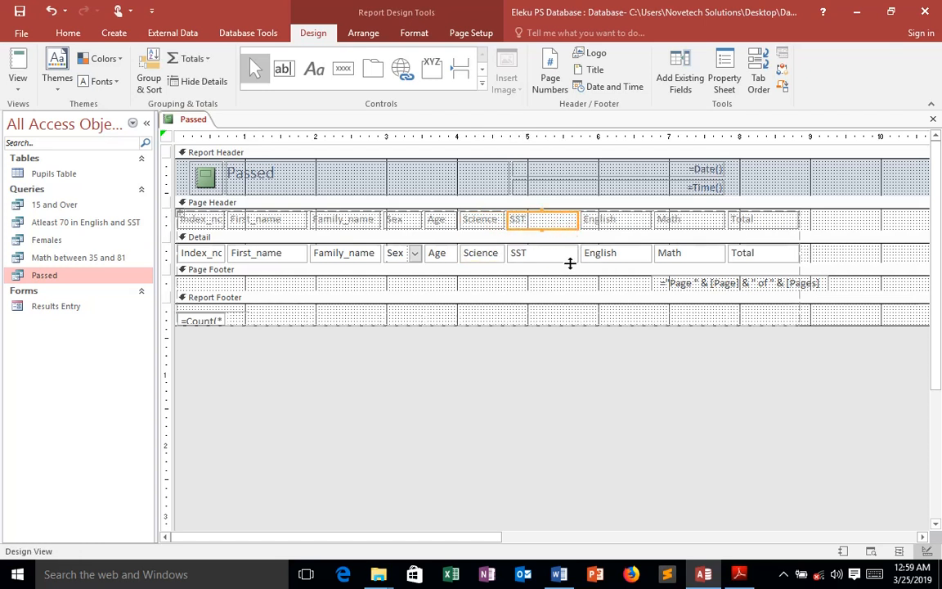
shift+click(557, 257)
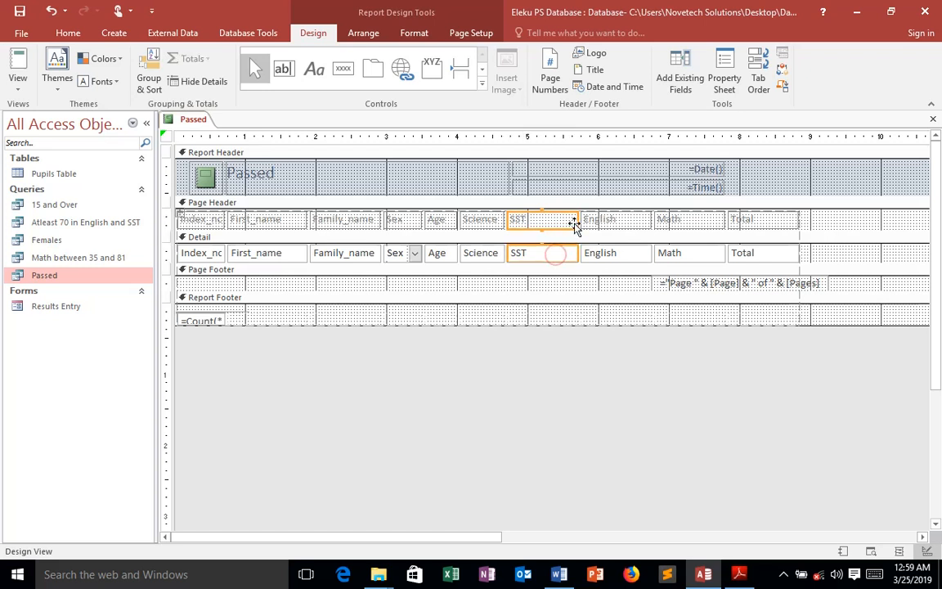
drag(576, 220, 535, 220)
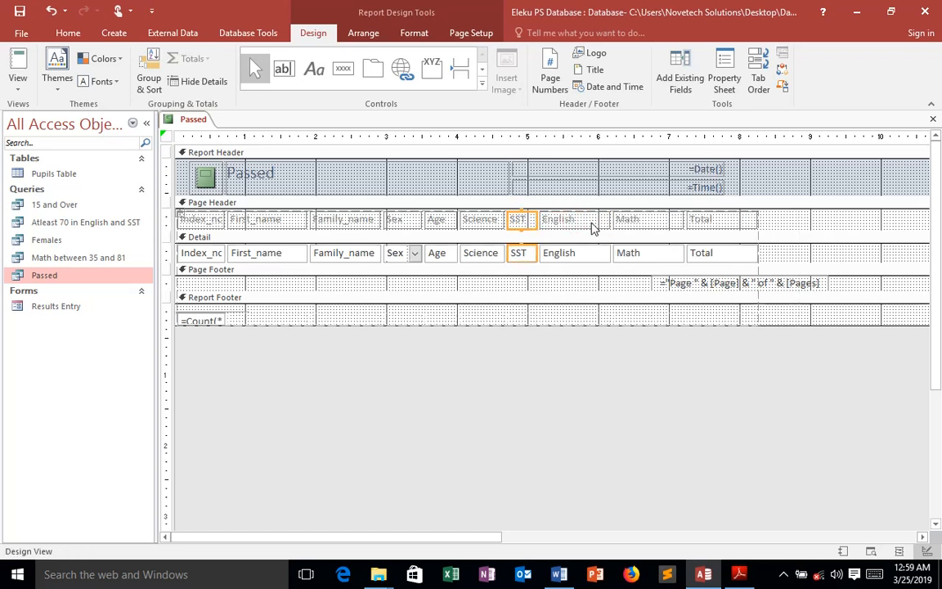
click(594, 224)
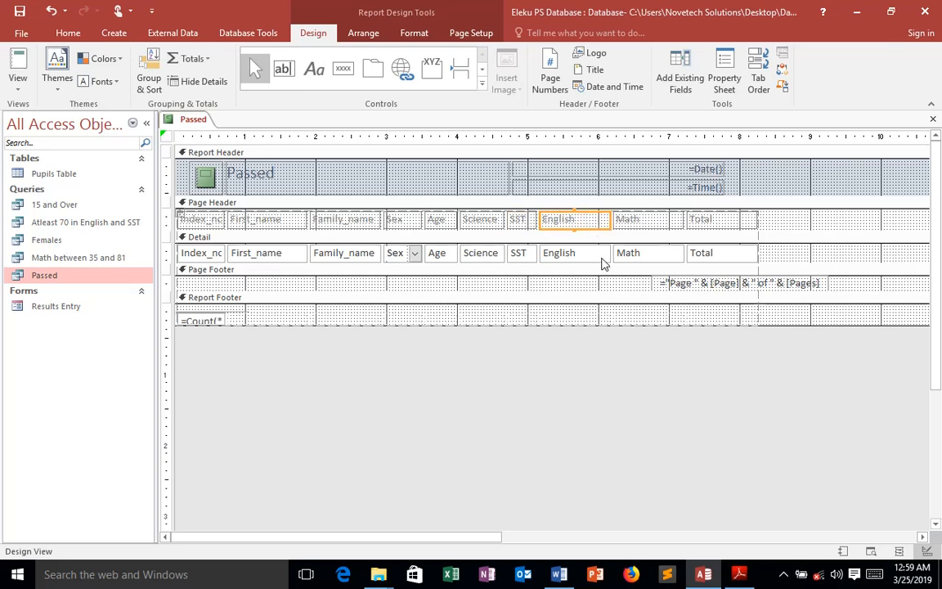
shift+click(603, 254)
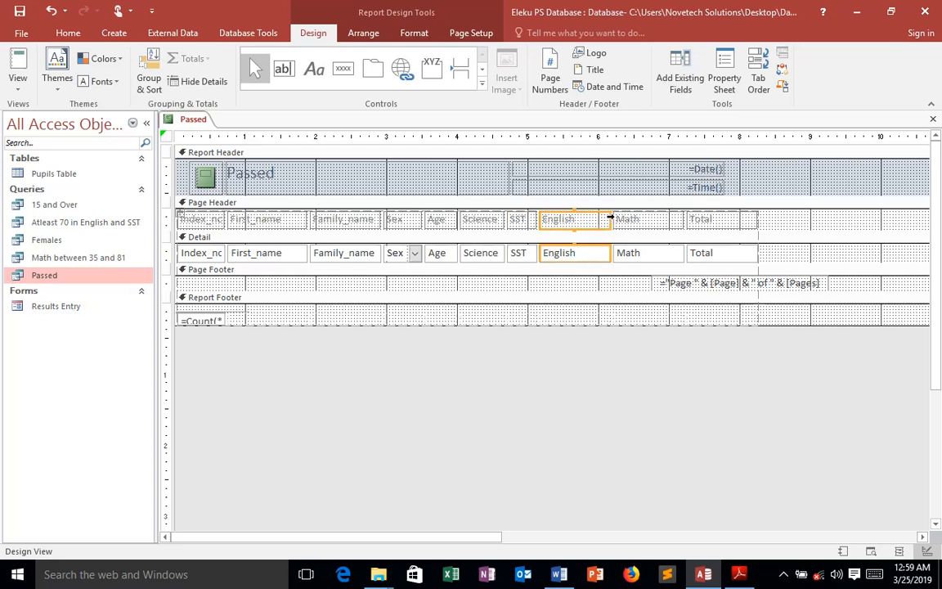
drag(608, 219, 584, 219)
click(615, 223)
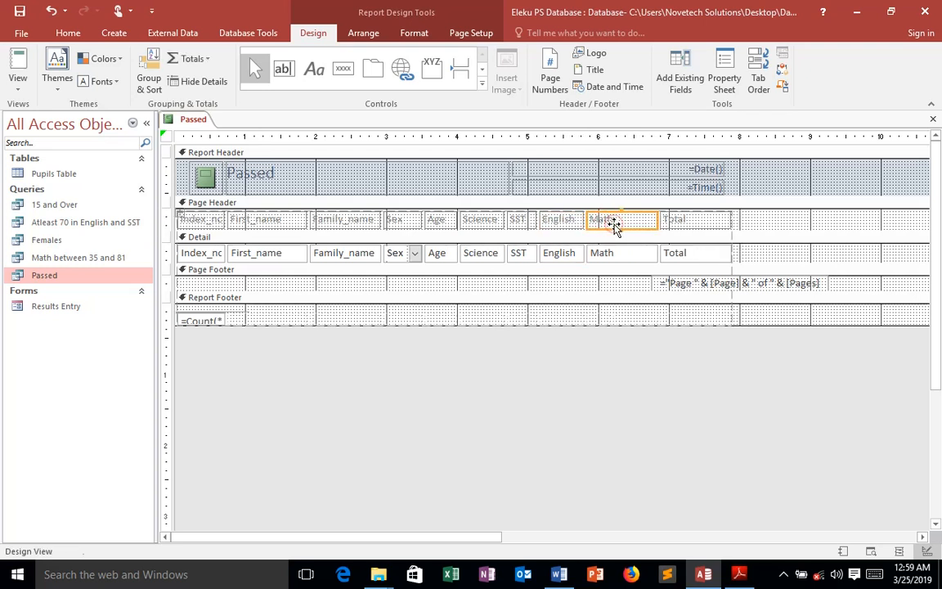
shift+click(628, 257)
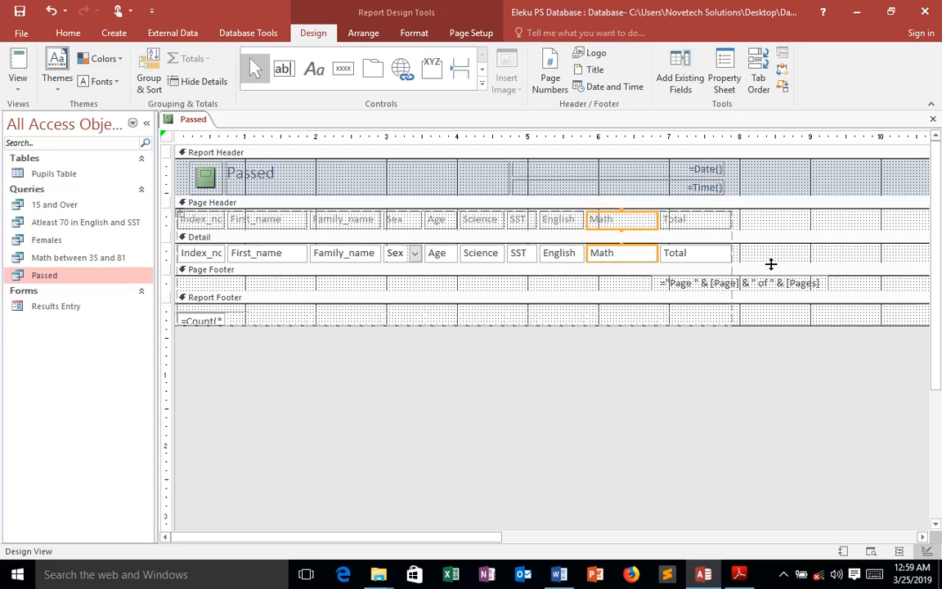
click(693, 219)
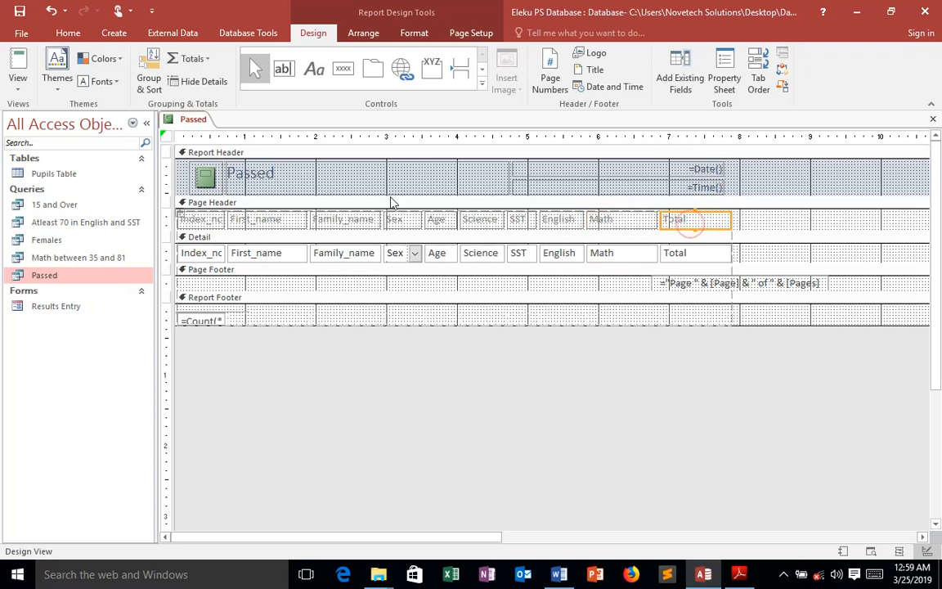
Check the column layout of the Passed report in Report View and in Print Preview
right_click(170, 121)
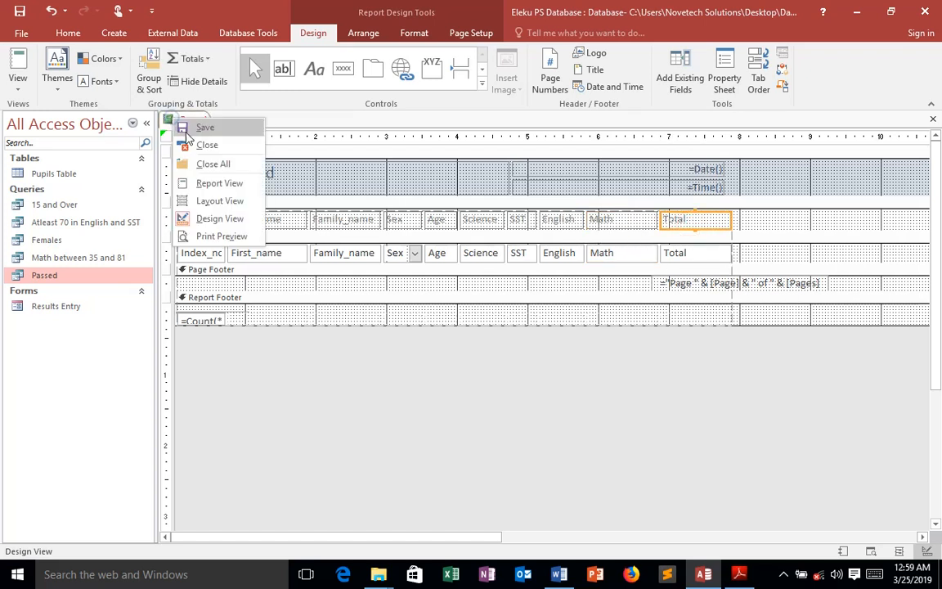
click(210, 183)
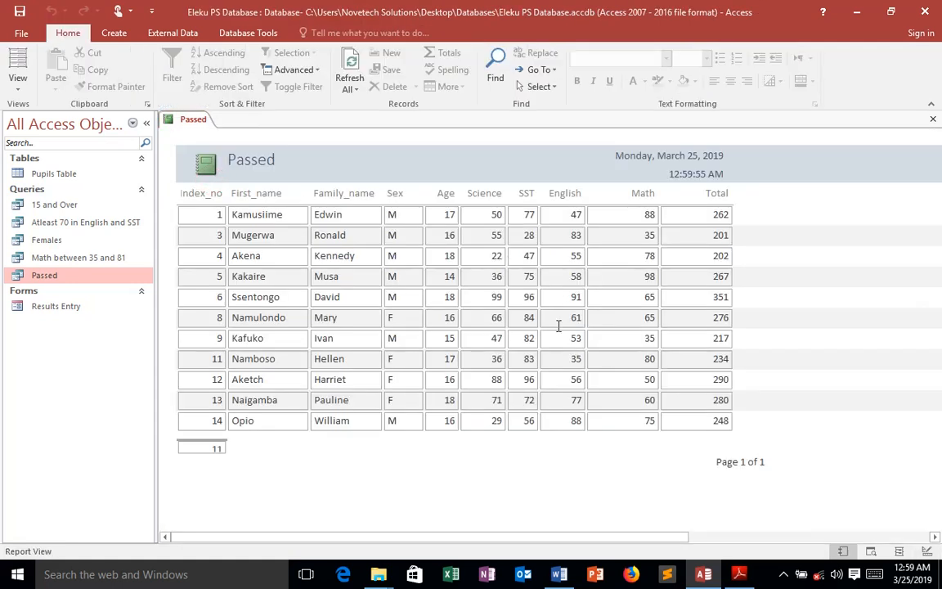
right_click(181, 123)
click(219, 236)
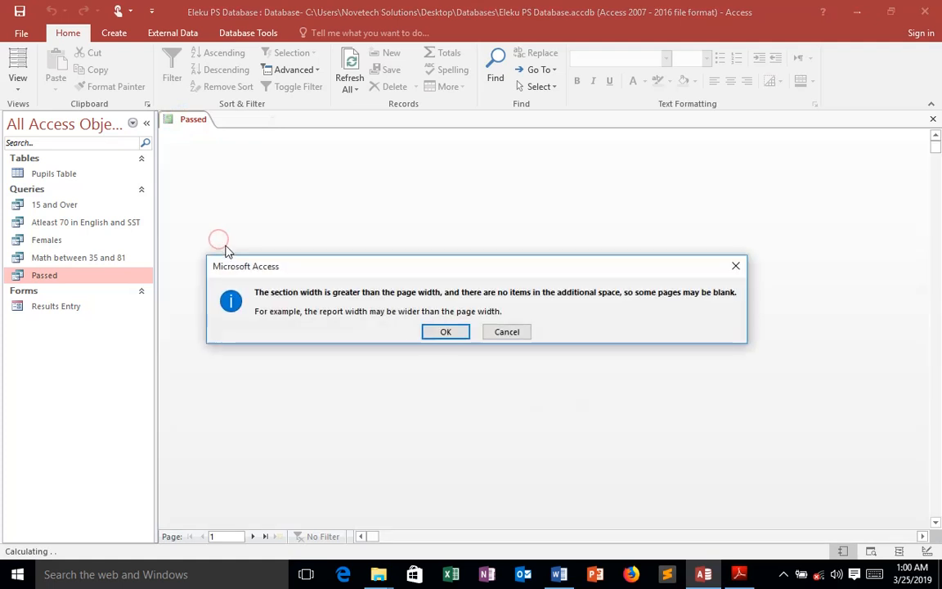
click(445, 332)
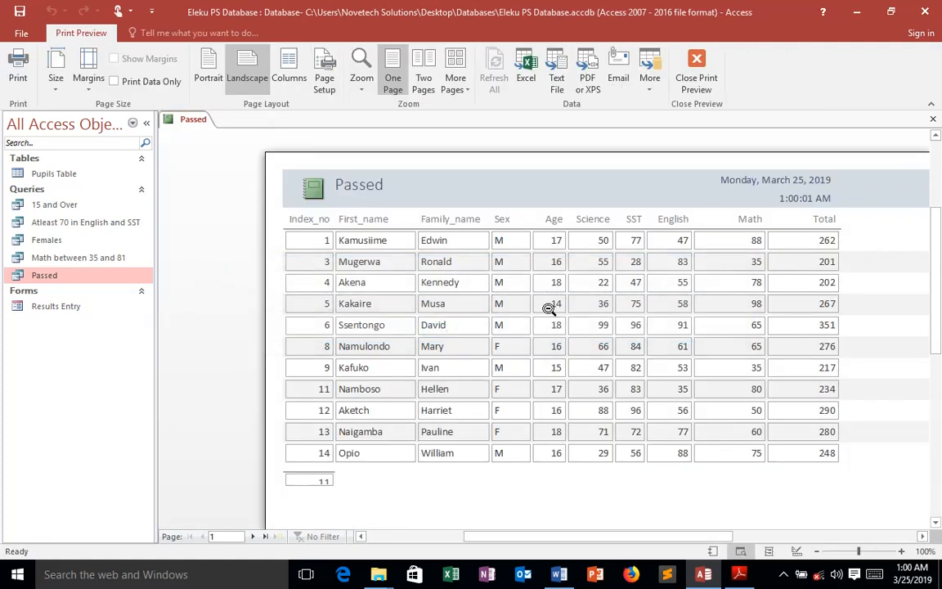
drag(553, 537, 596, 527)
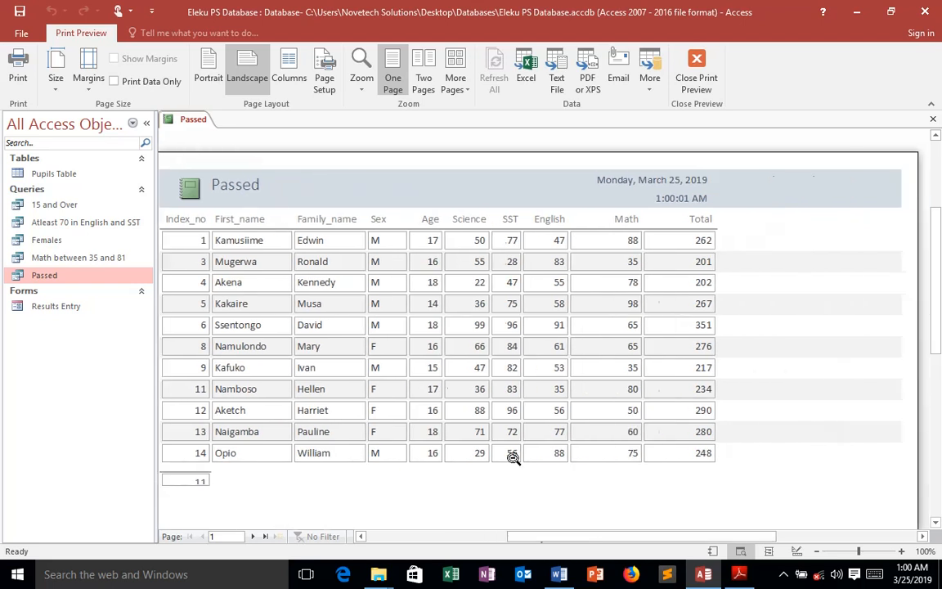
Set the report's page orientation to portrait and check that all columns fit across the page
click(199, 76)
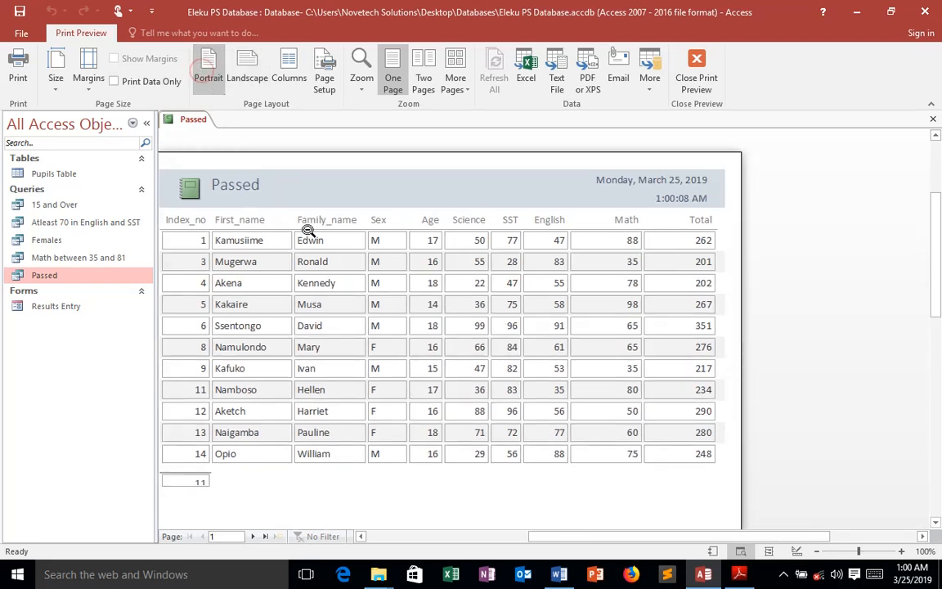
drag(552, 537, 495, 537)
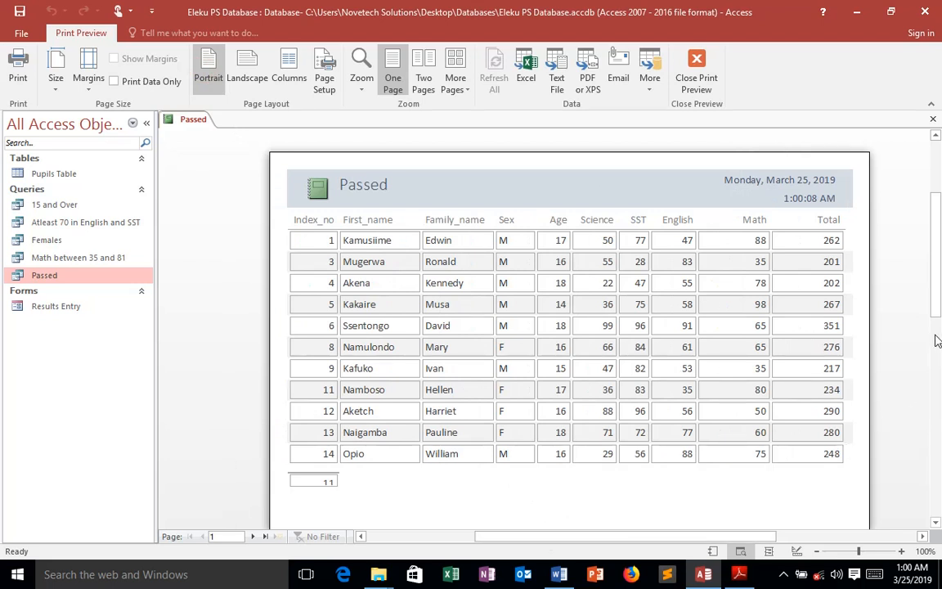
scroll(937, 327, down, 1)
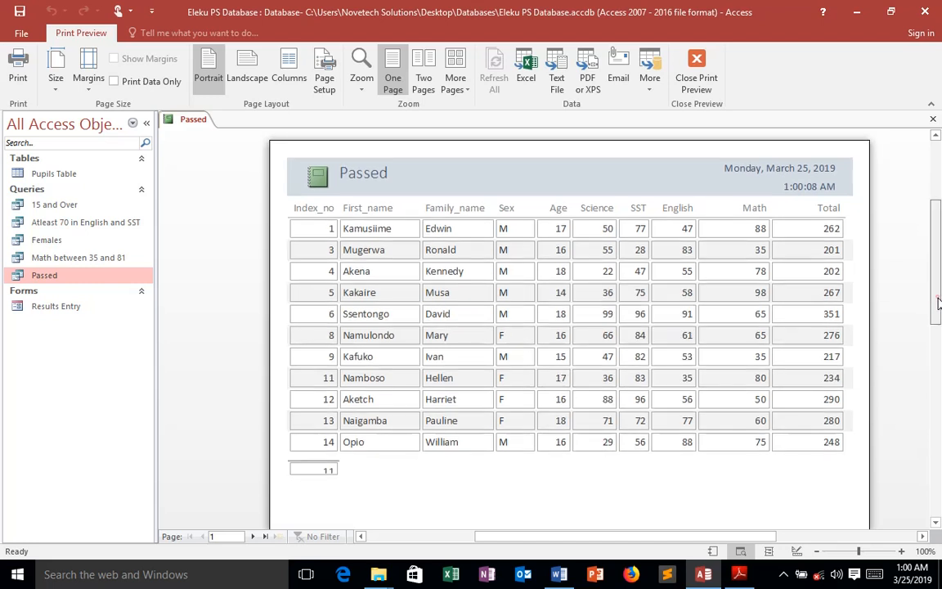
scroll(937, 303, down, 2)
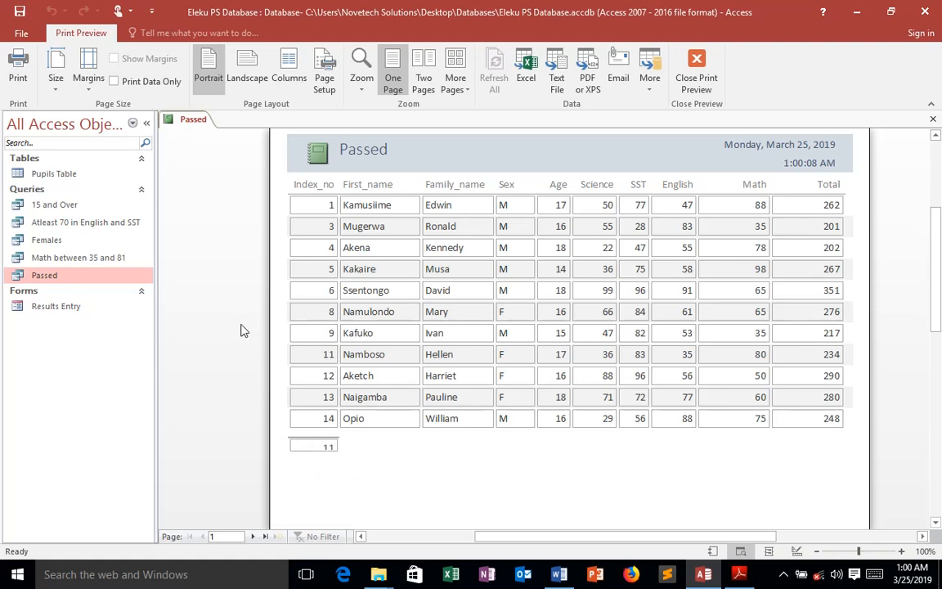
In Design View, extend the Report Footer to about 0.6 inches and heighten its count box to about 0.25 inches, and display Report View
right_click(181, 119)
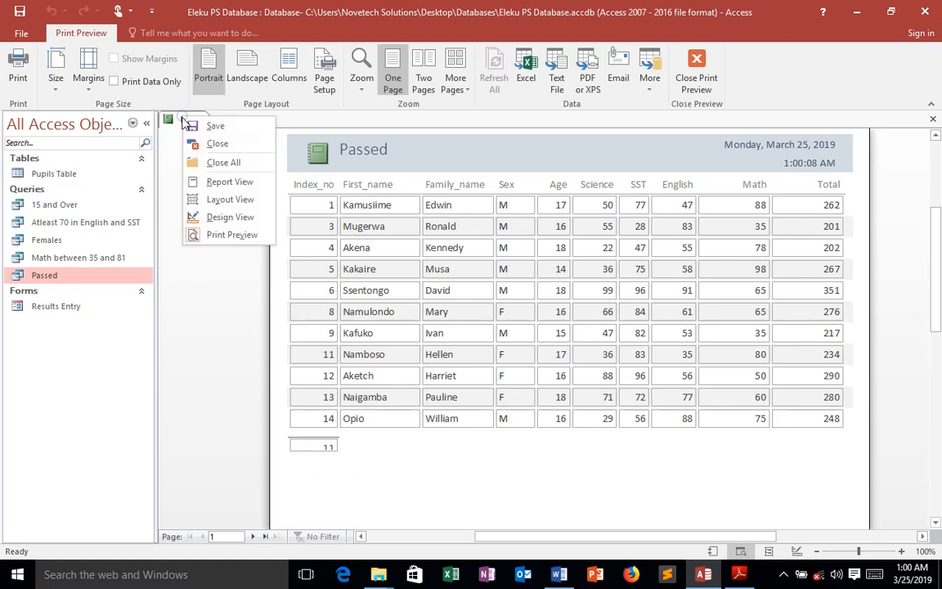
click(230, 218)
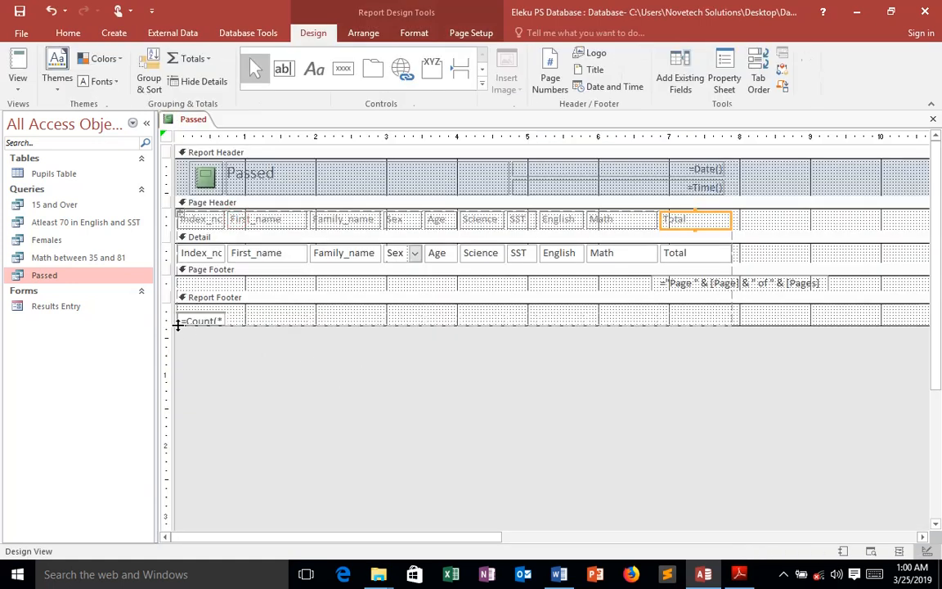
drag(178, 325, 178, 348)
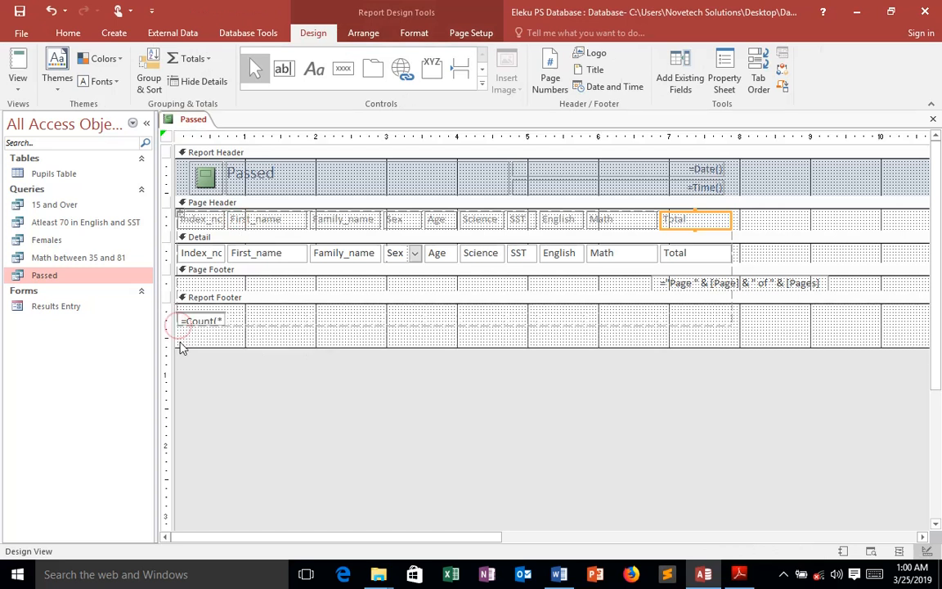
click(191, 323)
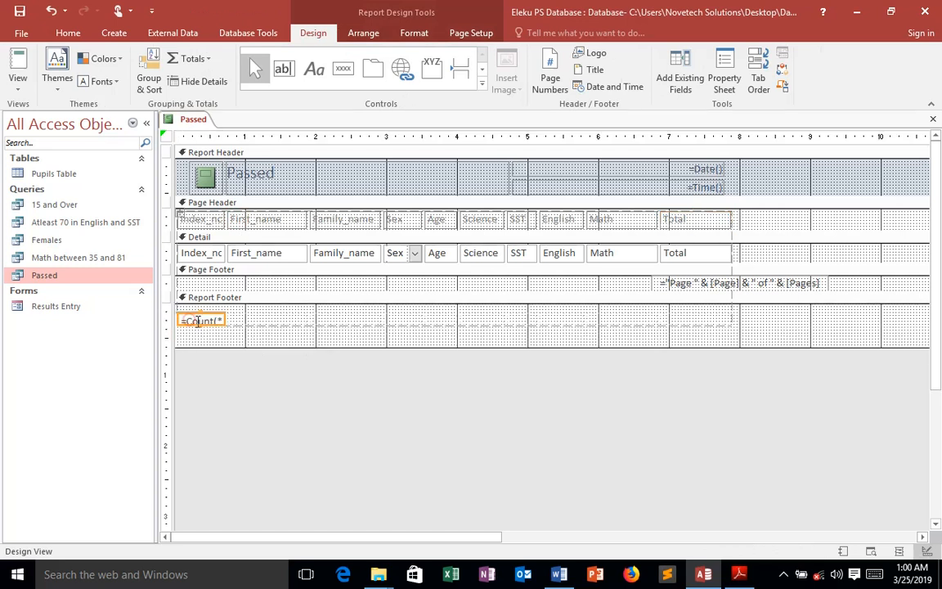
drag(200, 326, 199, 333)
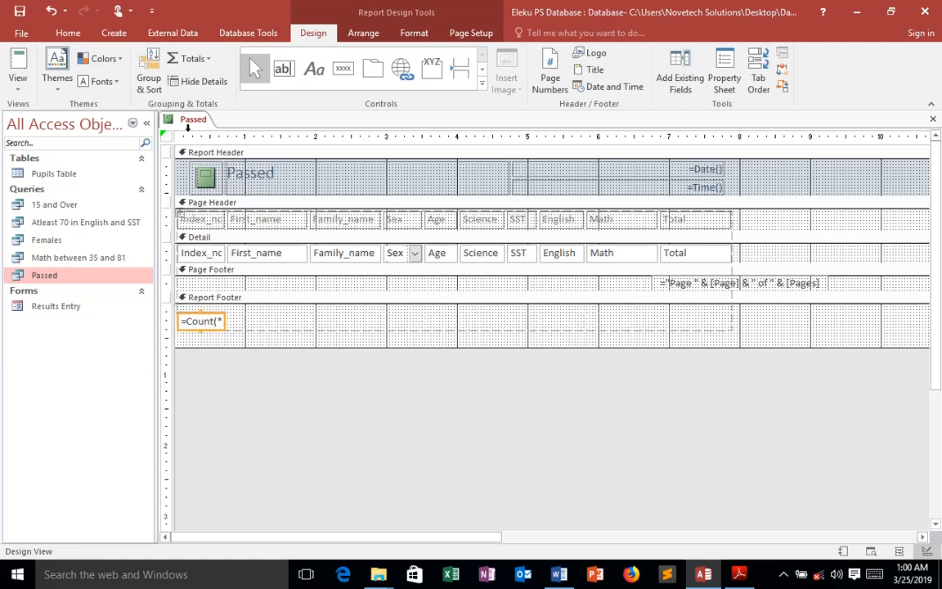
right_click(191, 120)
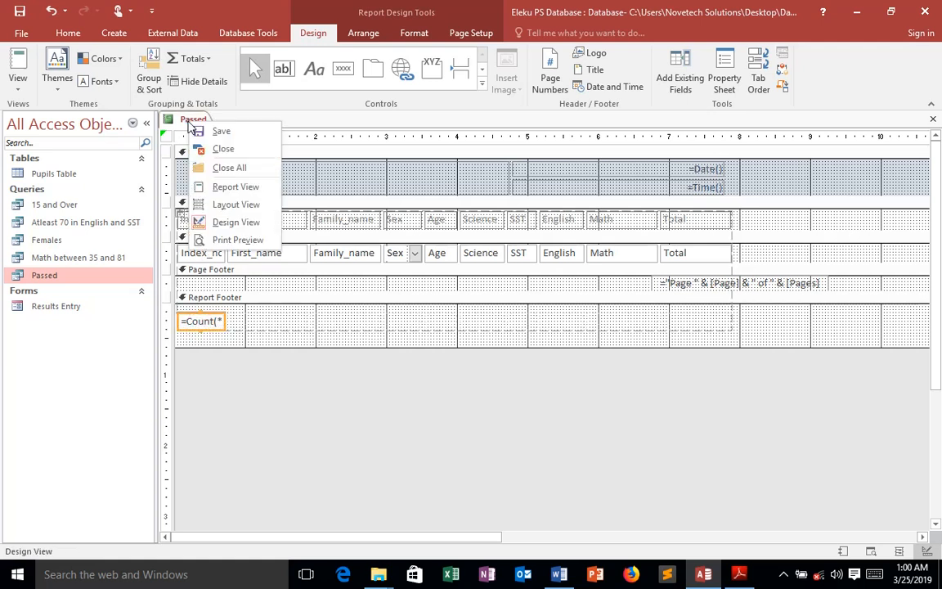
click(236, 186)
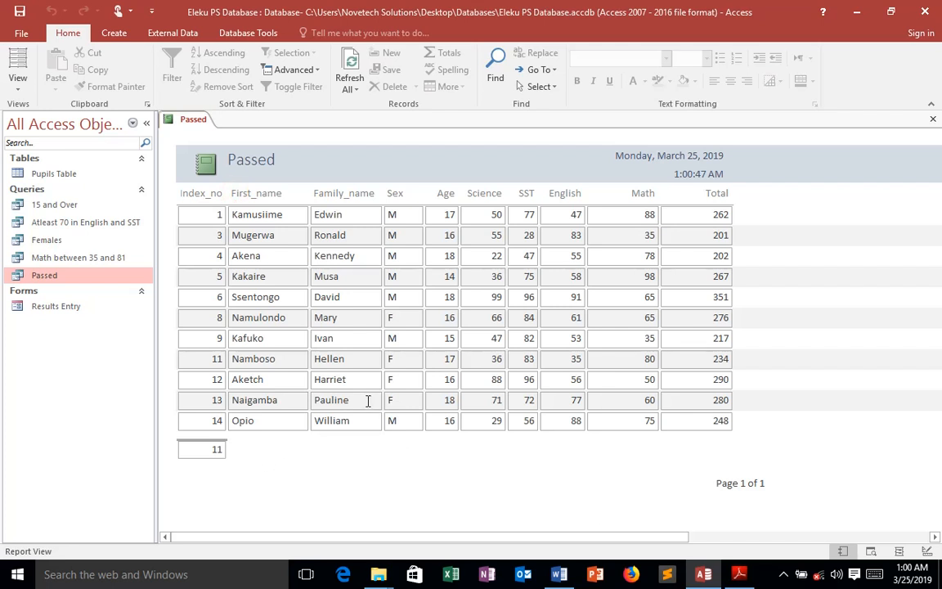
Save the report under the name Passed and close it
click(18, 11)
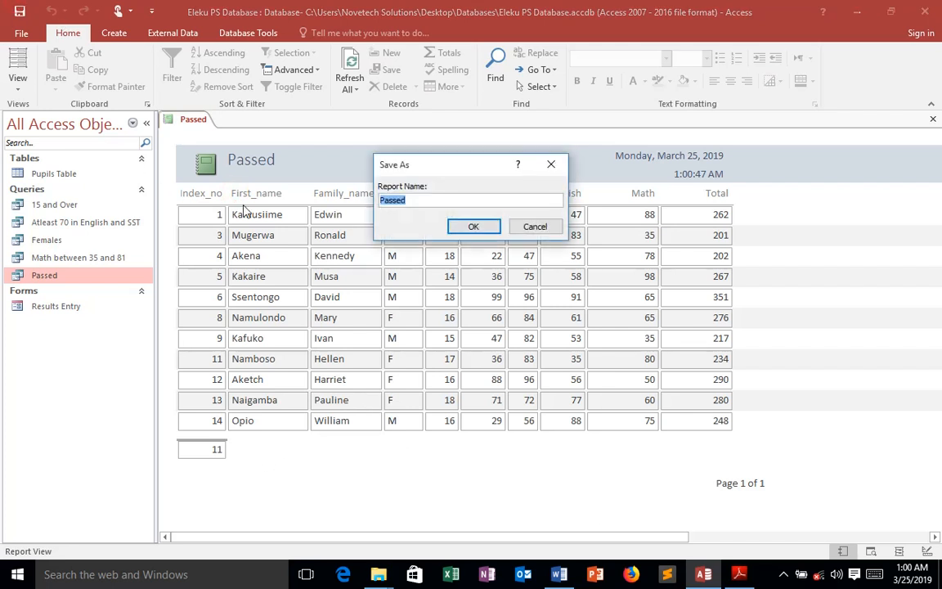
click(472, 225)
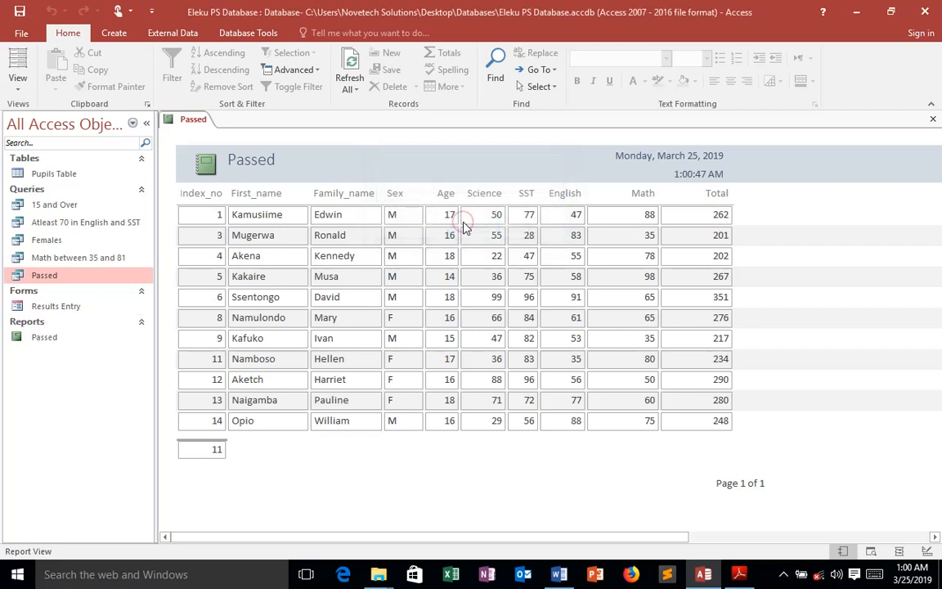
right_click(195, 120)
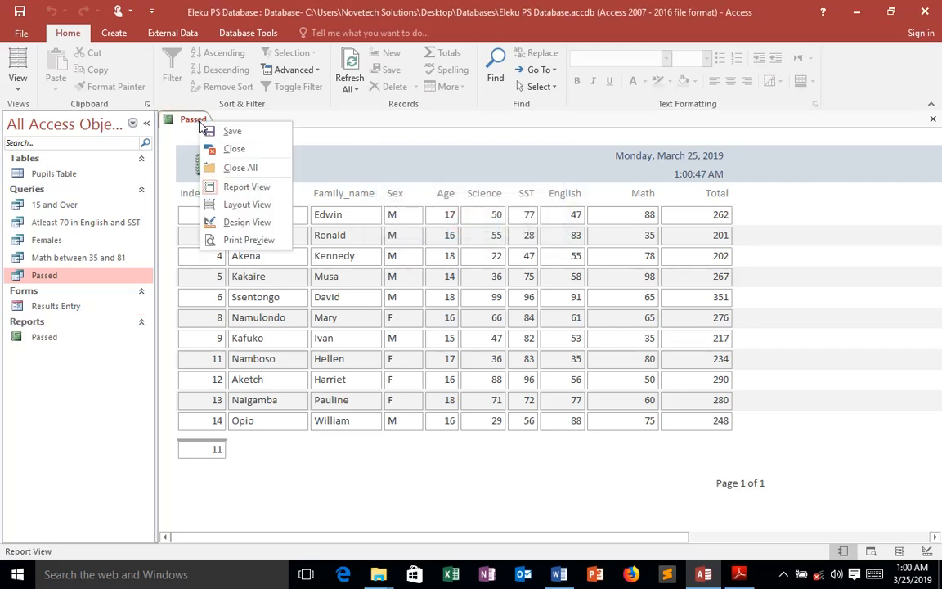
click(235, 150)
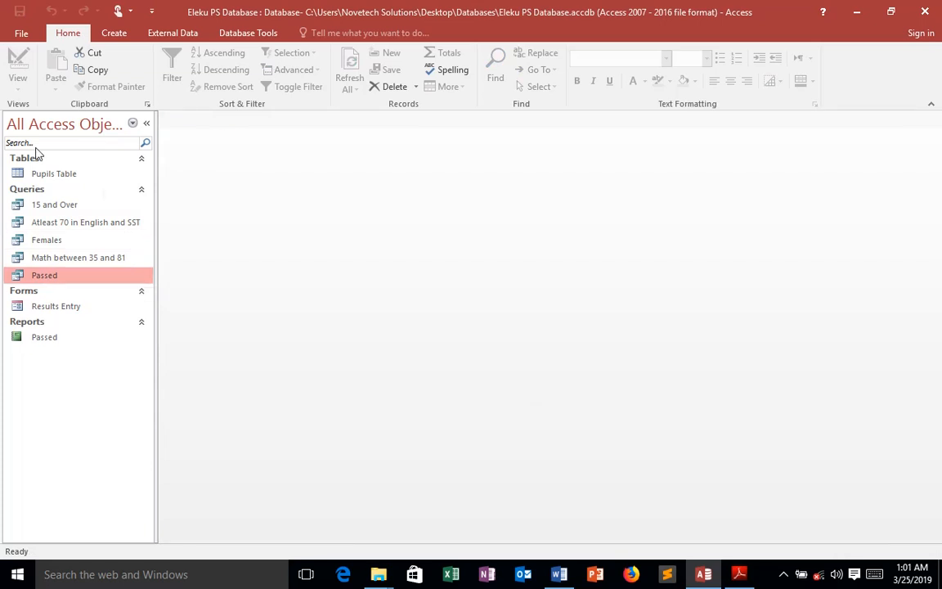
Create a new report from Pupils Table and display it in Report View
click(48, 175)
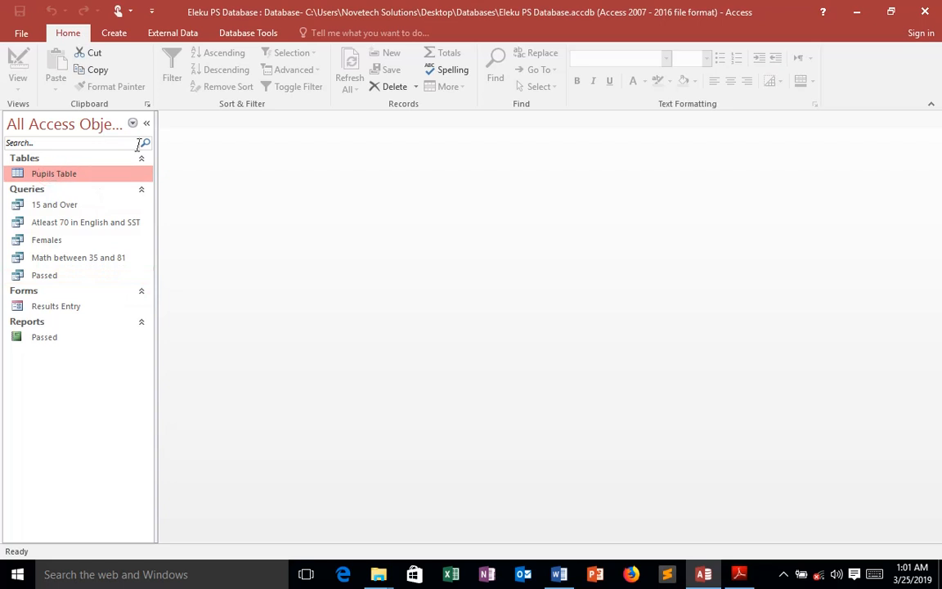
click(121, 34)
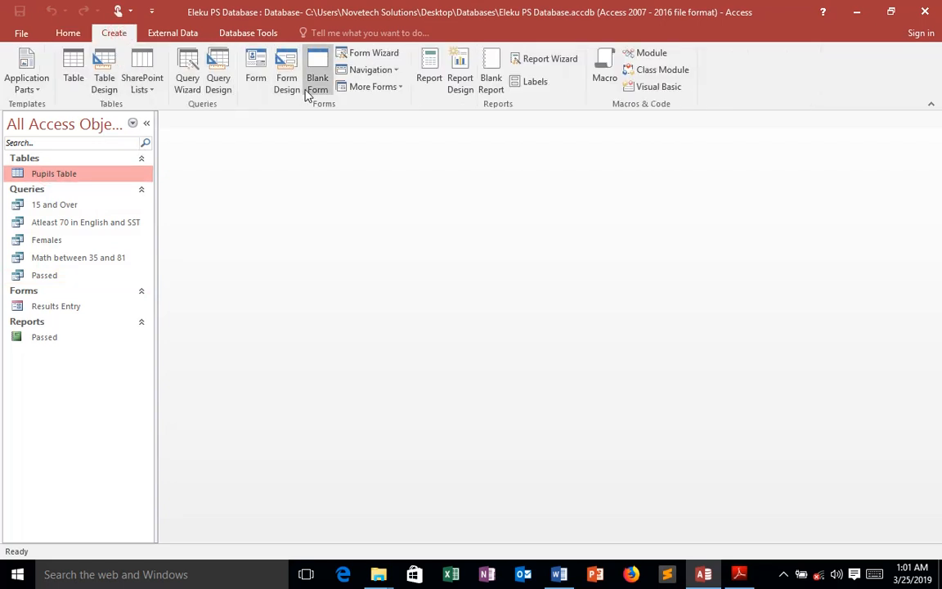
click(429, 75)
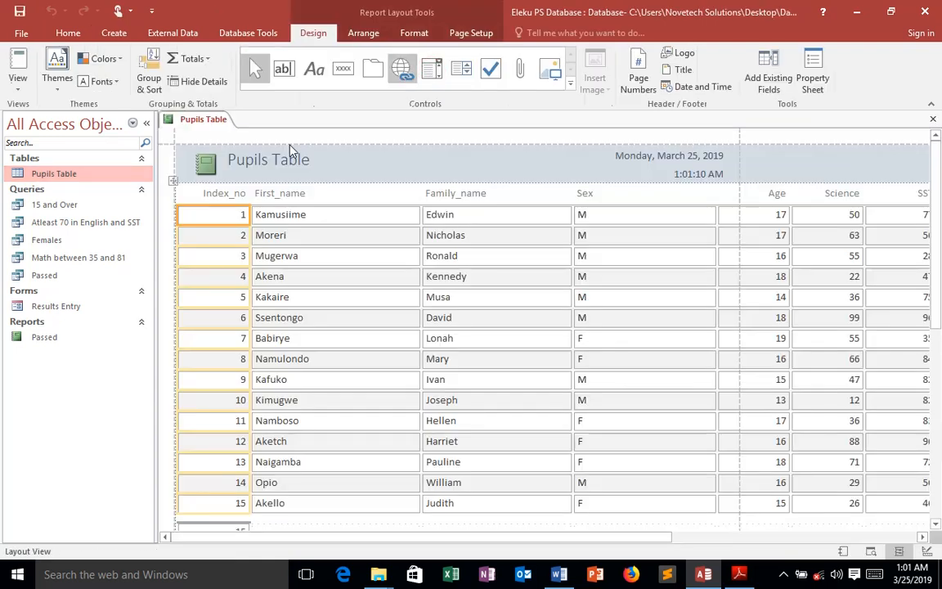
right_click(211, 119)
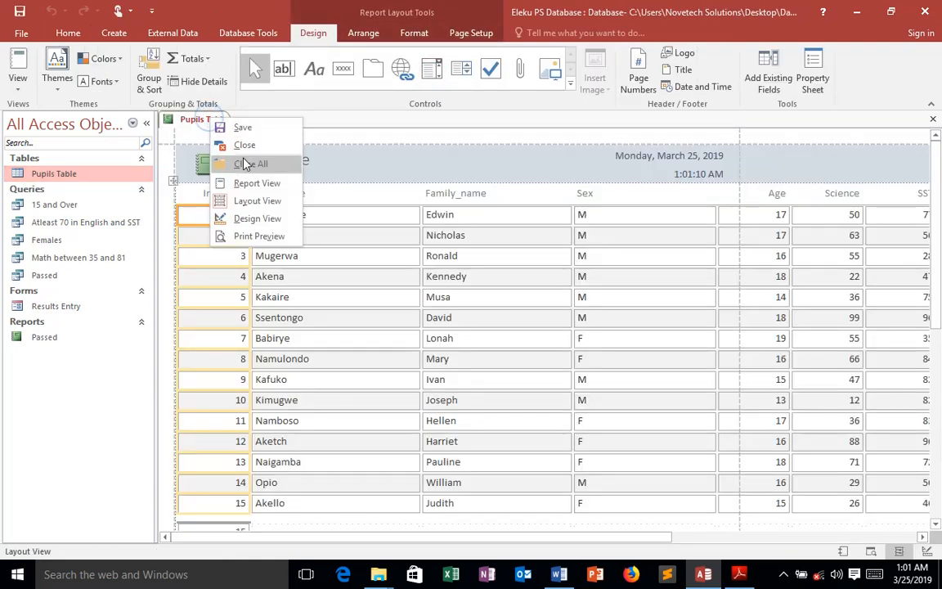
click(256, 185)
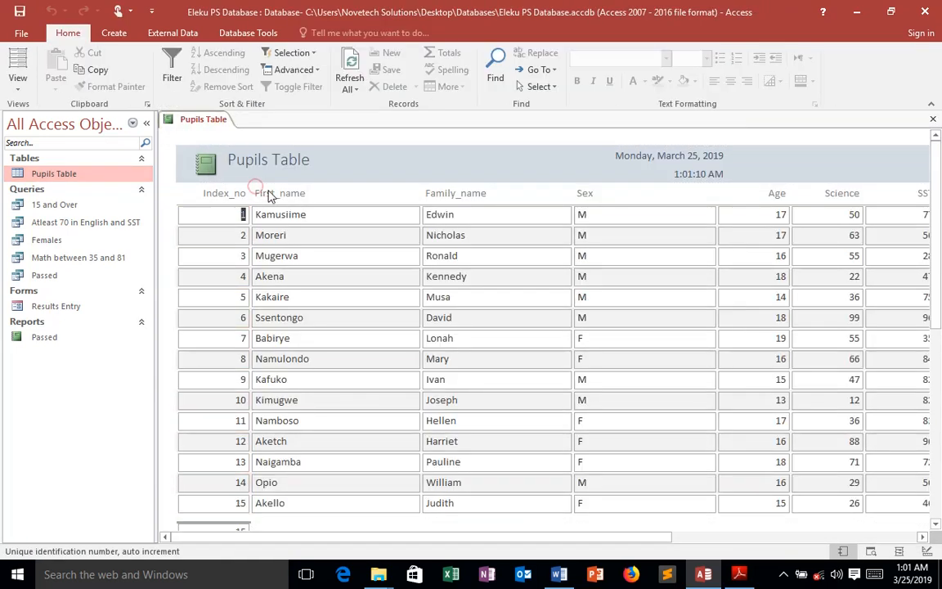
Save the new report under the name Pupils Table
right_click(186, 123)
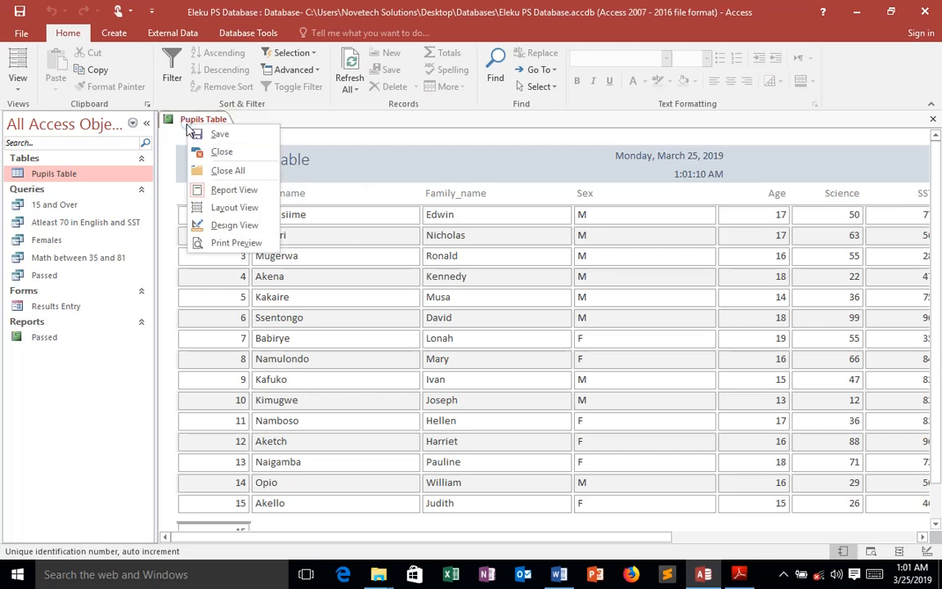
click(228, 137)
click(463, 224)
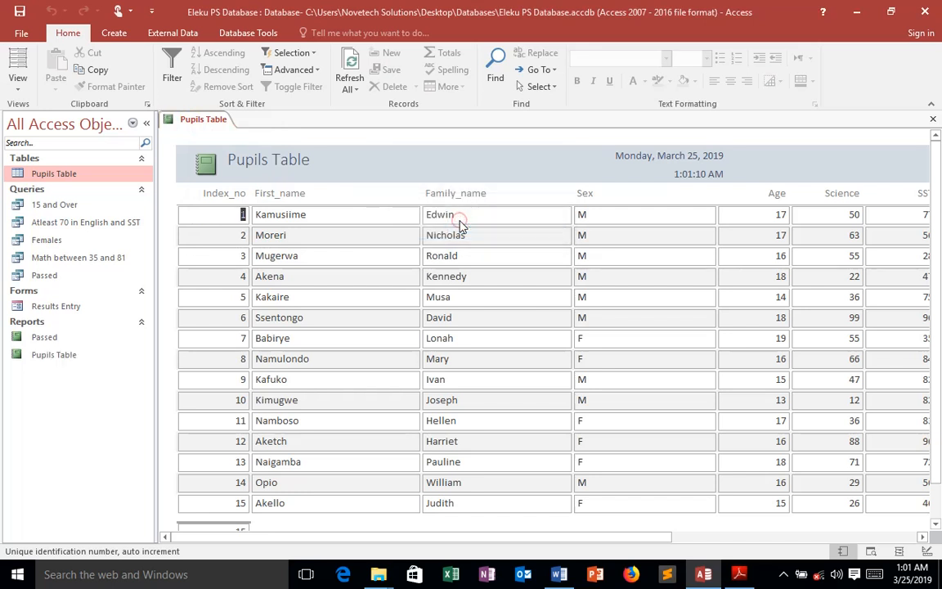
Close the Pupils Table report and start the Report Wizard for a new report from Pupils Table
right_click(193, 118)
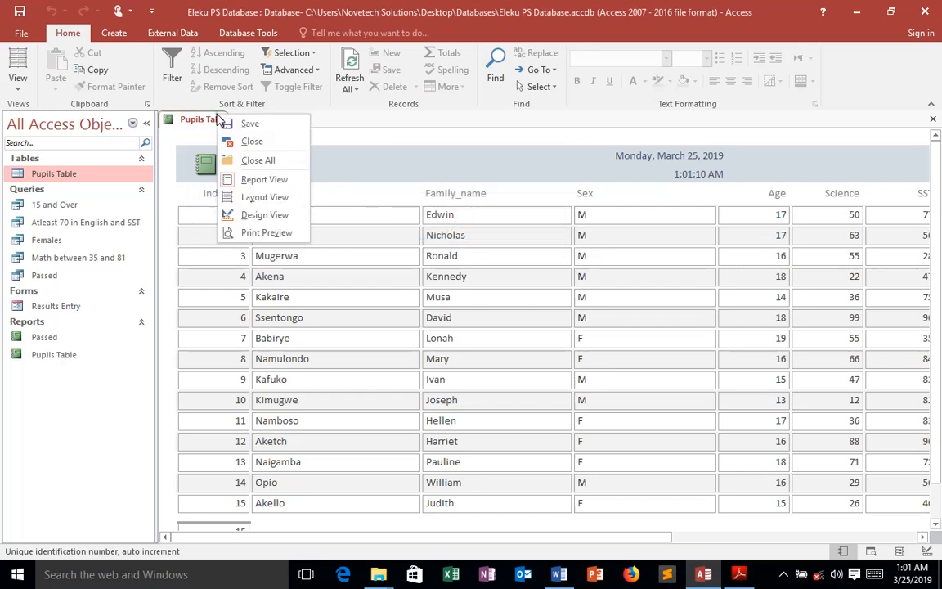
click(249, 144)
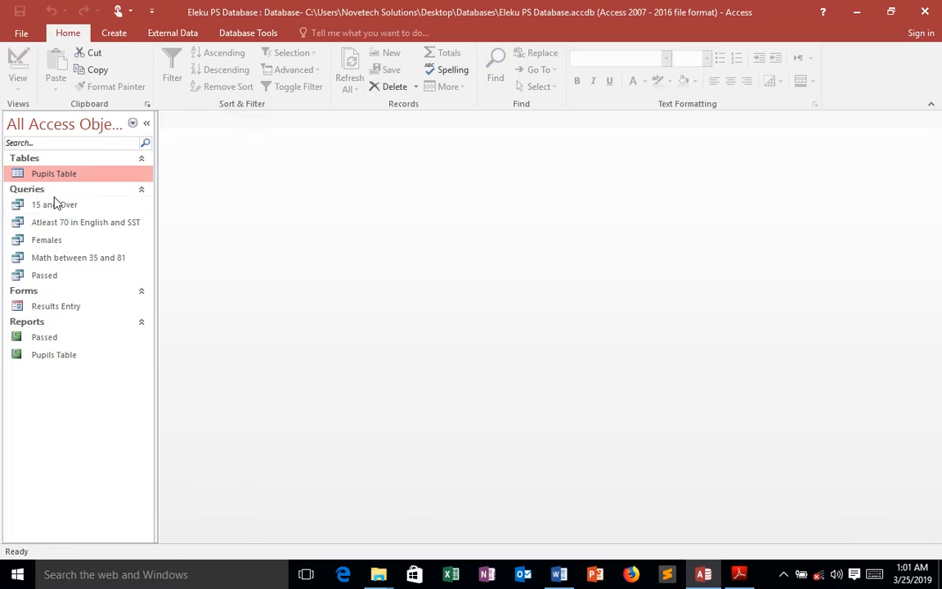
click(116, 37)
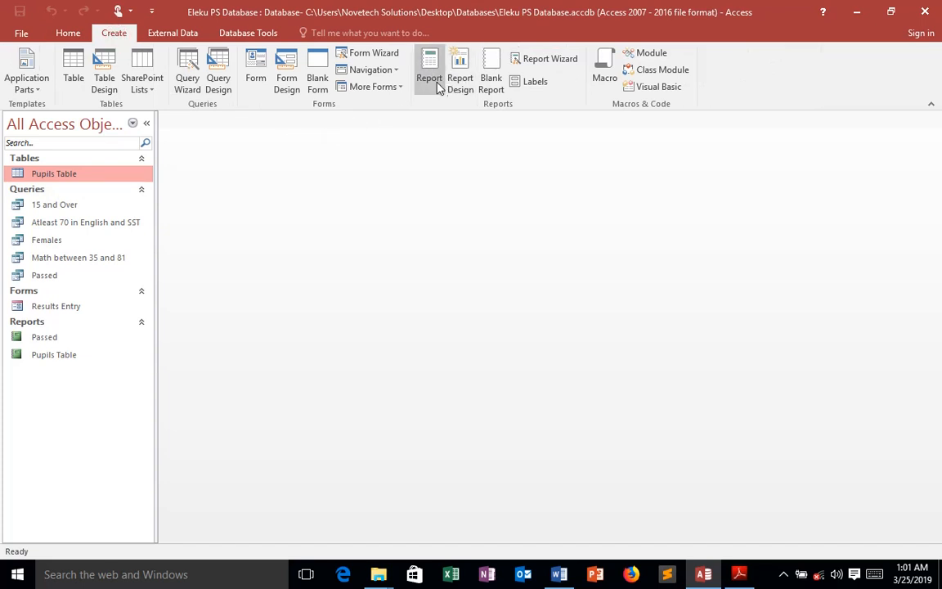
click(553, 66)
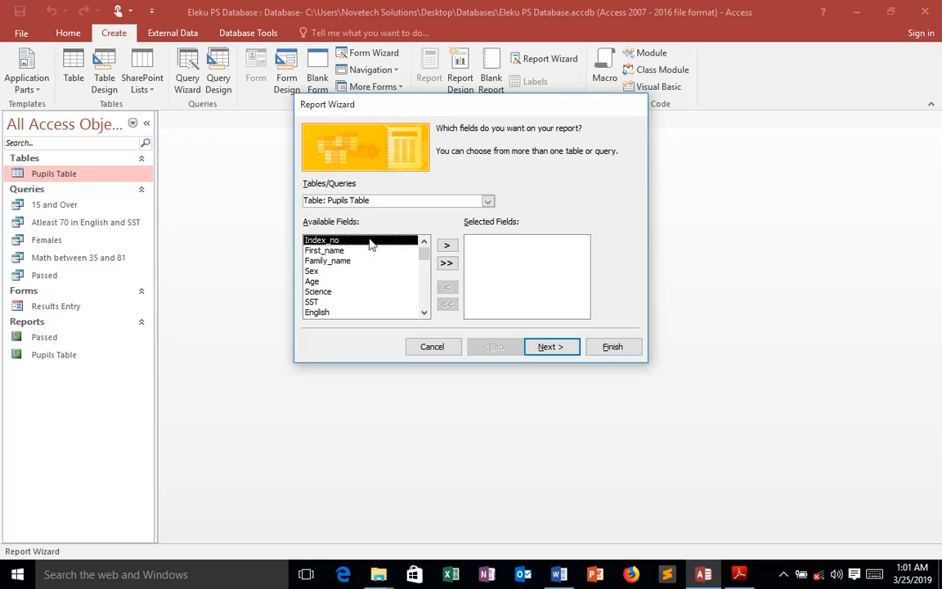
Include the Pupils Table fields Index_no, First_name, Science, SST, English and Math in the report, and proceed to grouping
click(450, 248)
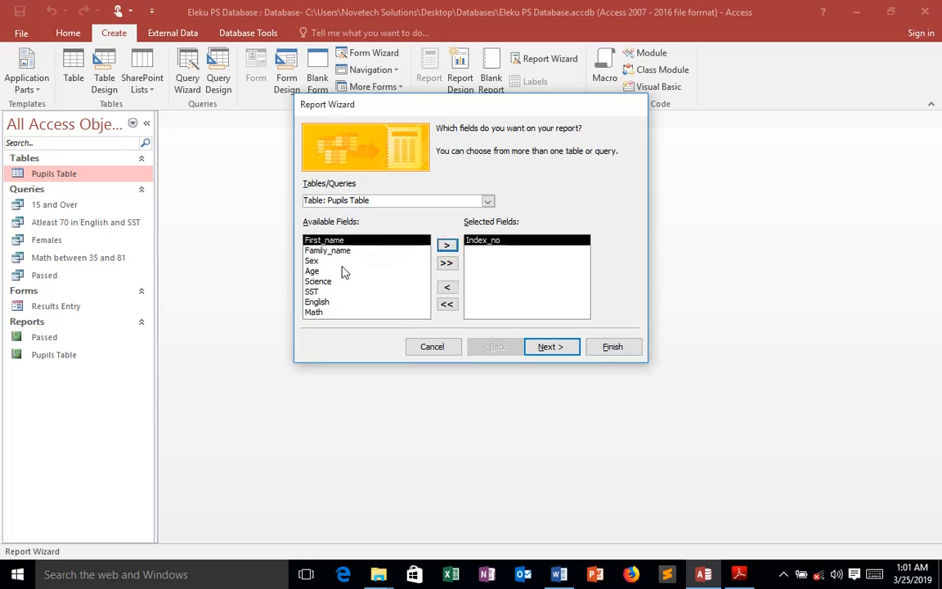
click(446, 246)
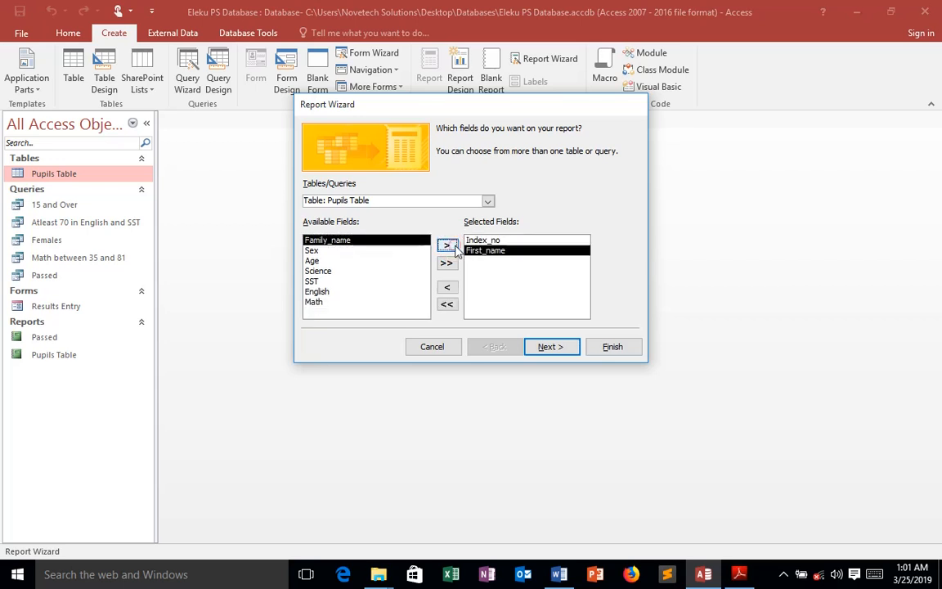
click(312, 282)
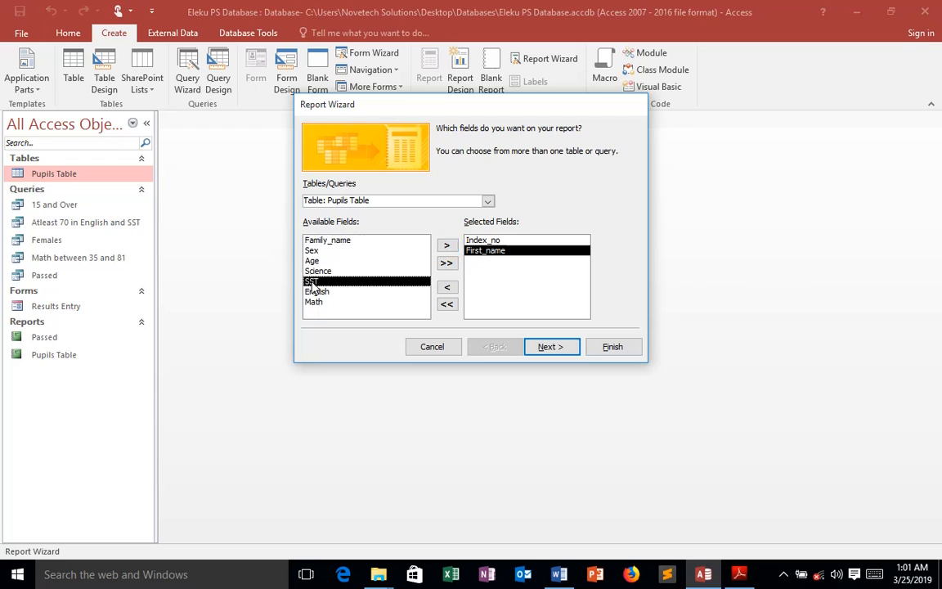
click(364, 272)
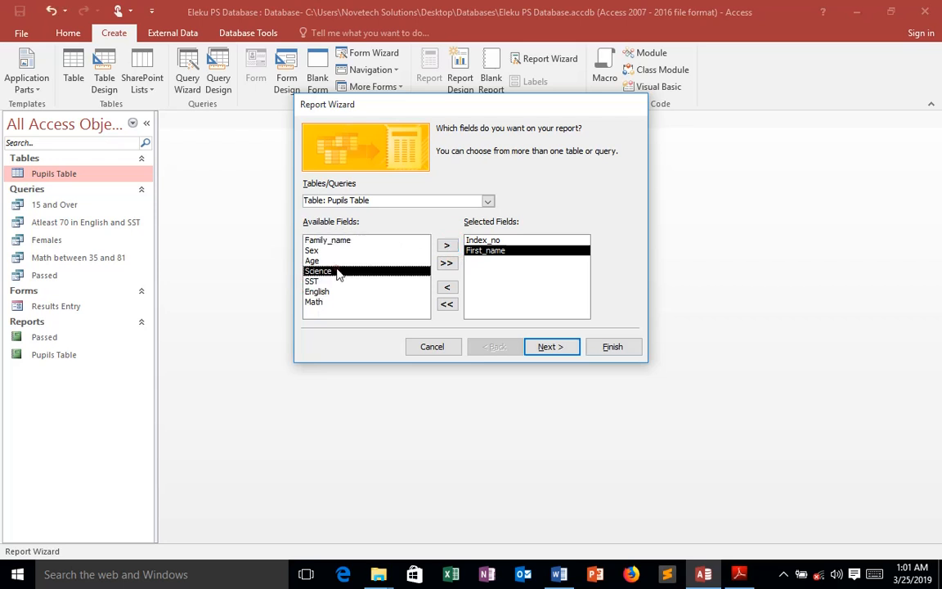
click(447, 245)
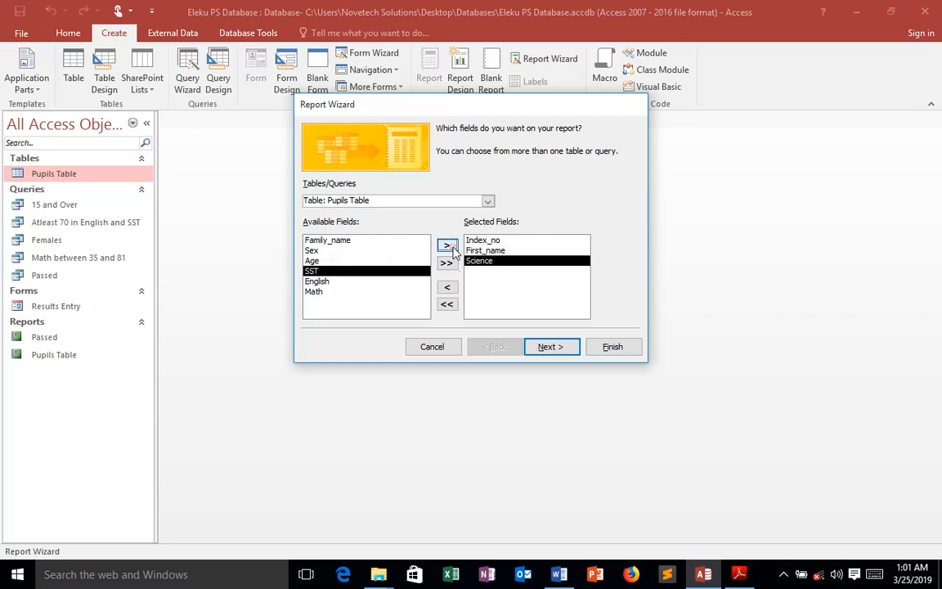
click(450, 246)
click(448, 246)
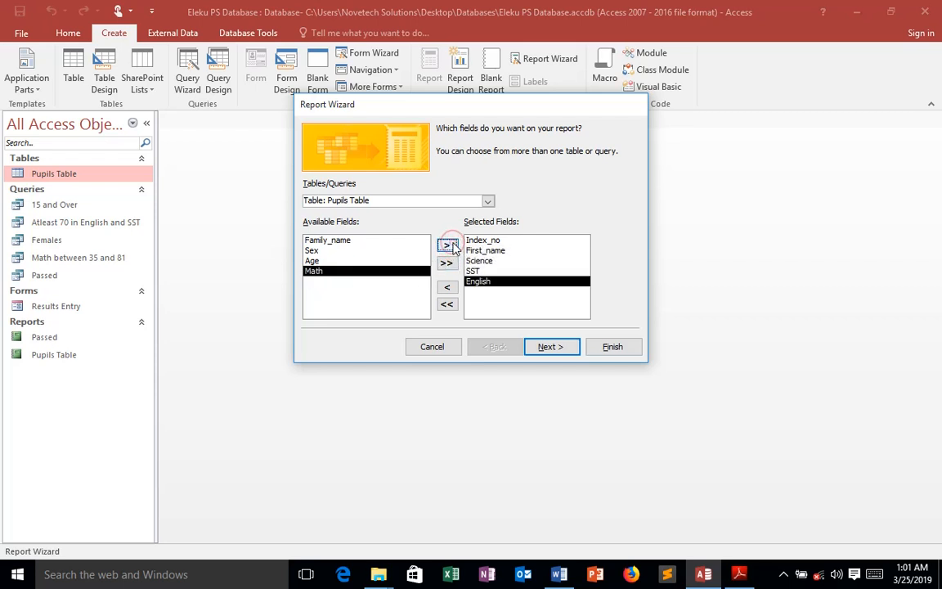
click(448, 245)
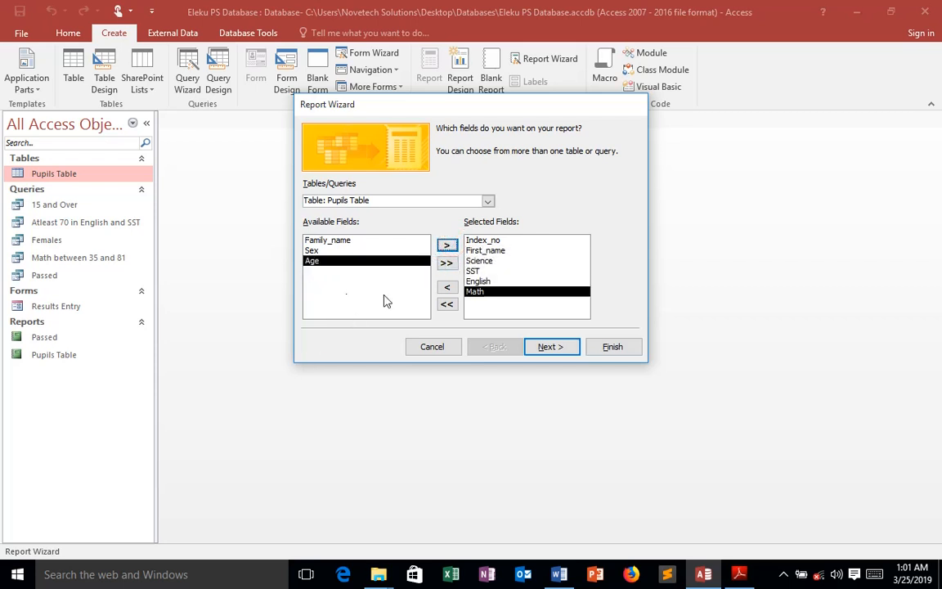
click(550, 346)
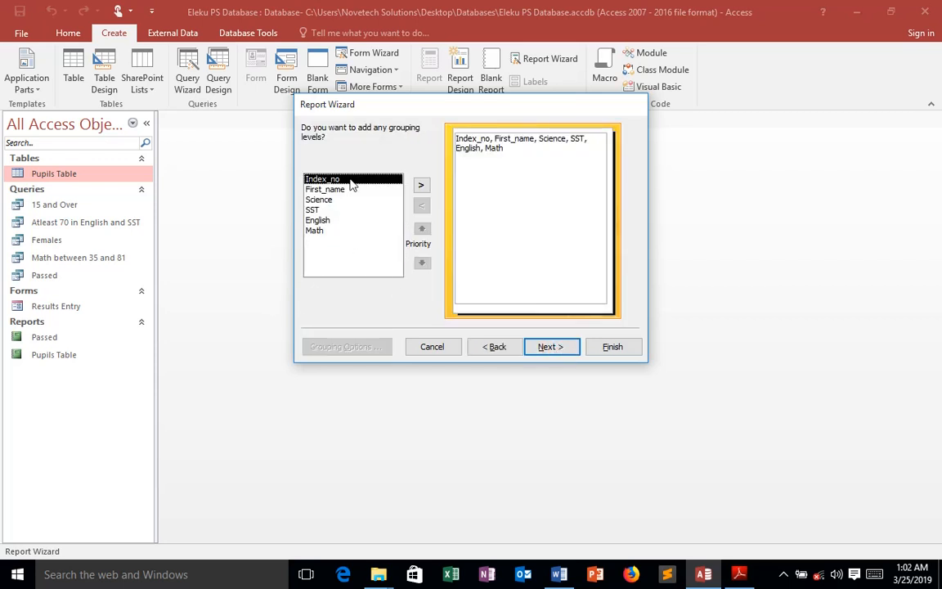
Group the report by Index_no and sort its detail records by First_name in ascending order
click(421, 188)
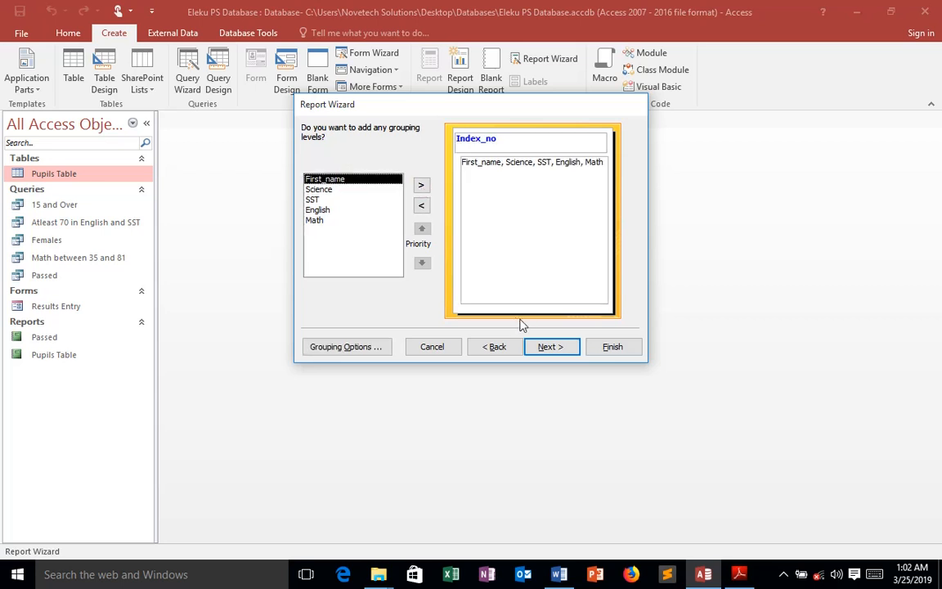
click(561, 348)
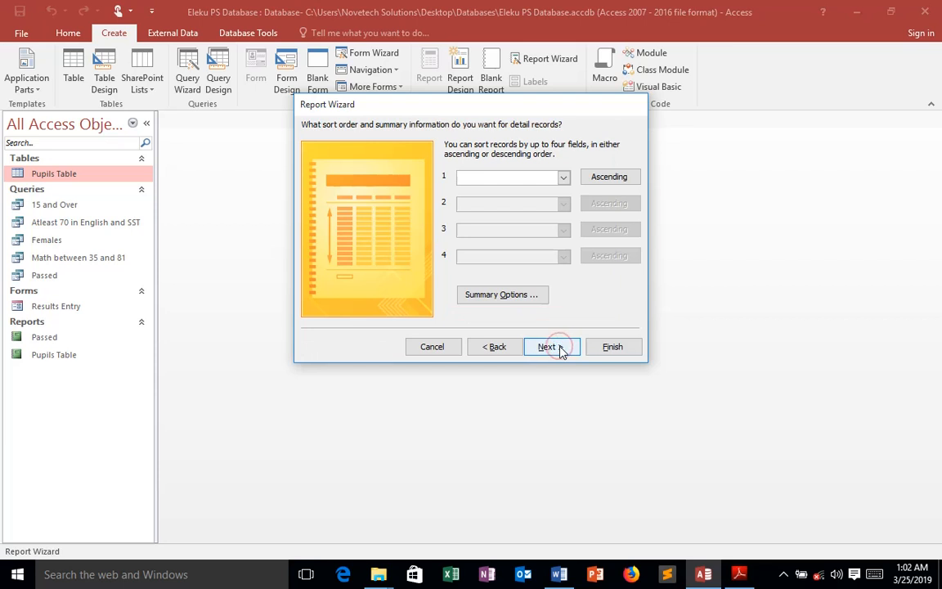
click(563, 178)
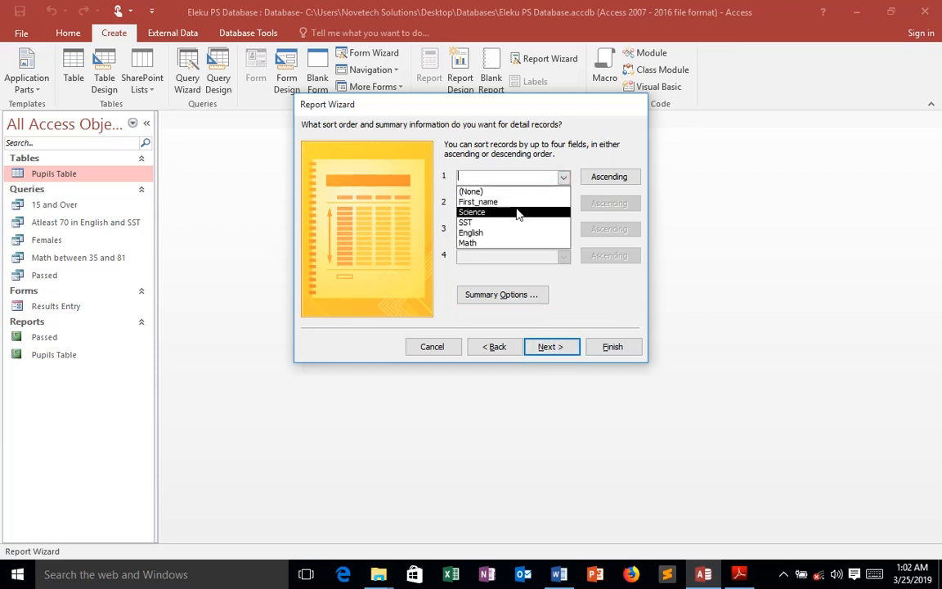
click(482, 202)
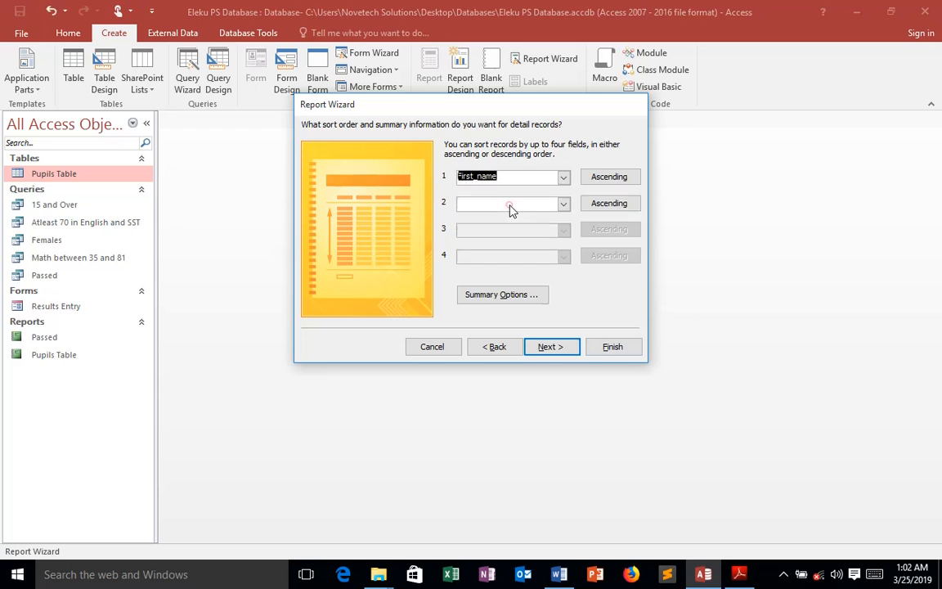
click(562, 345)
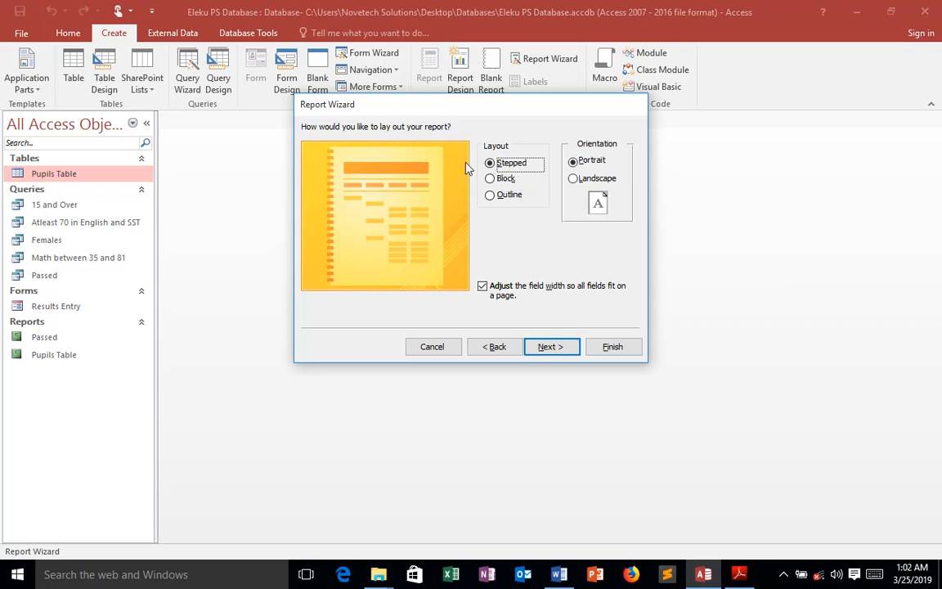
Try the Block layout for the report, settle on Outline, and proceed to the report title
click(491, 181)
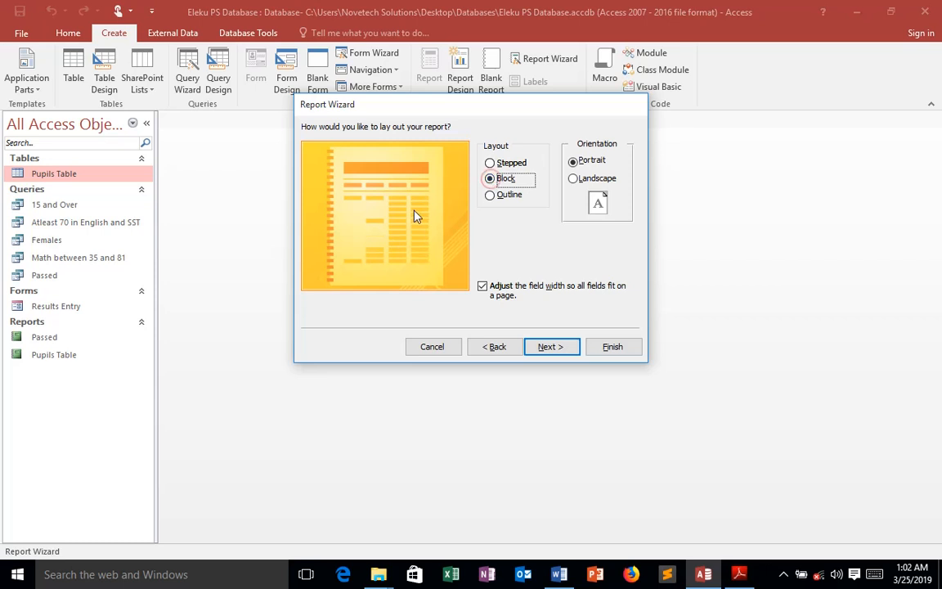
click(488, 196)
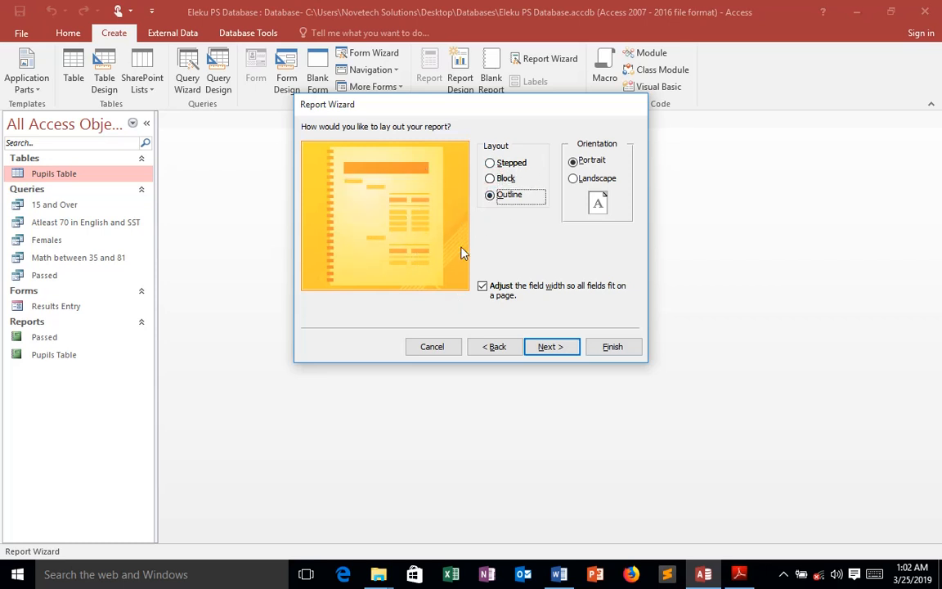
click(549, 347)
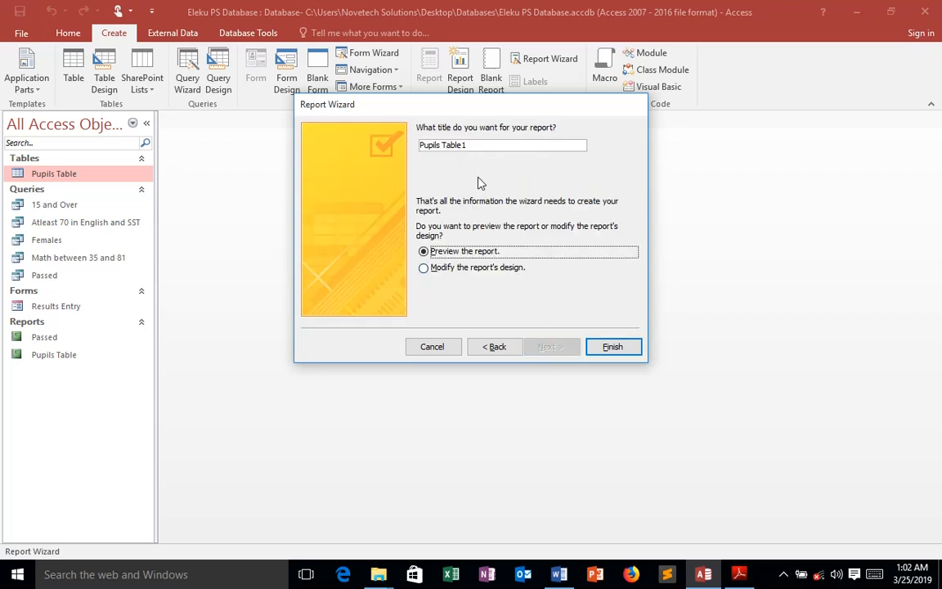
Title the report Marksheet and finish the wizard with the report shown in preview
drag(489, 144, 453, 145)
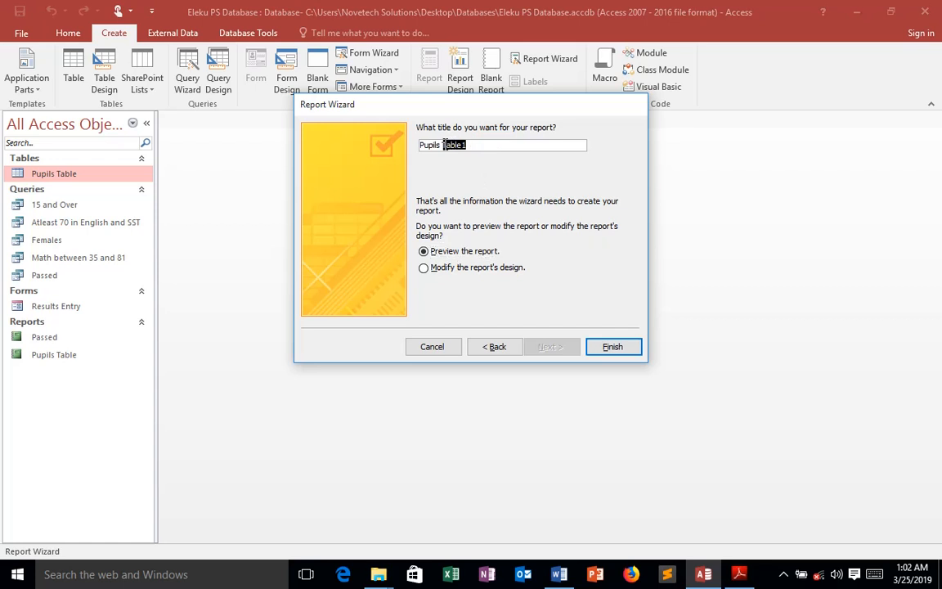
text(R)
drag(456, 145, 419, 146)
text(Marksheet)
click(609, 347)
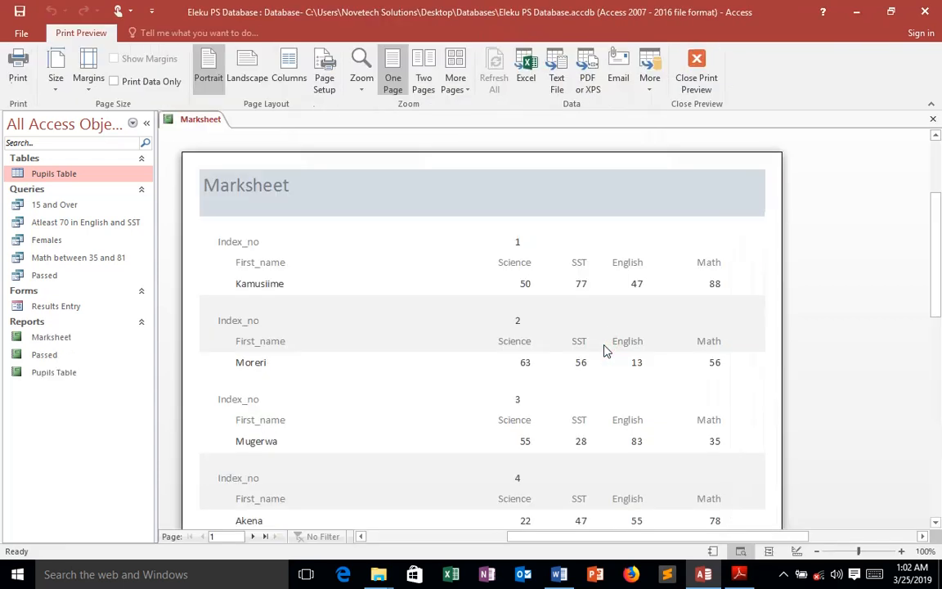
drag(940, 245, 940, 254)
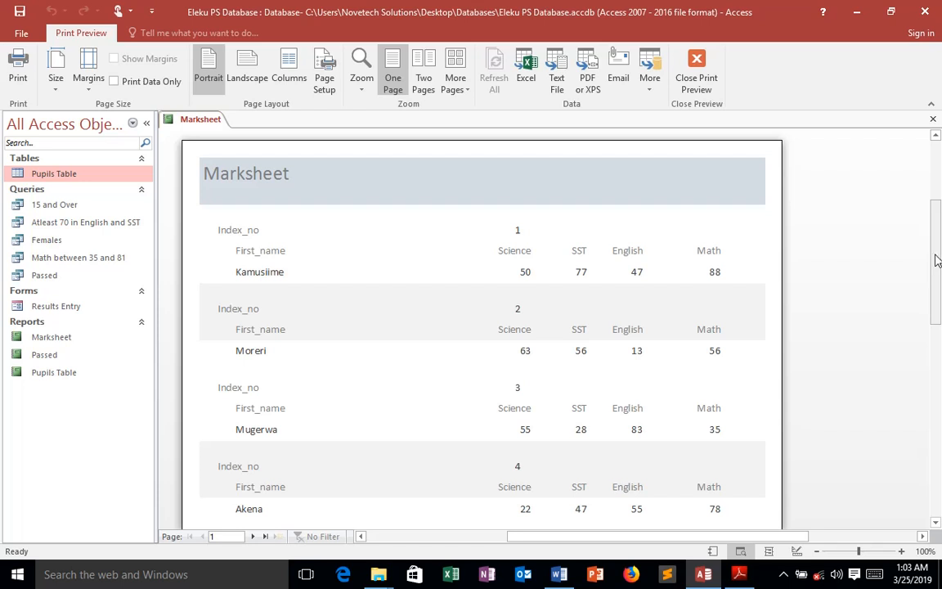
drag(937, 260, 938, 209)
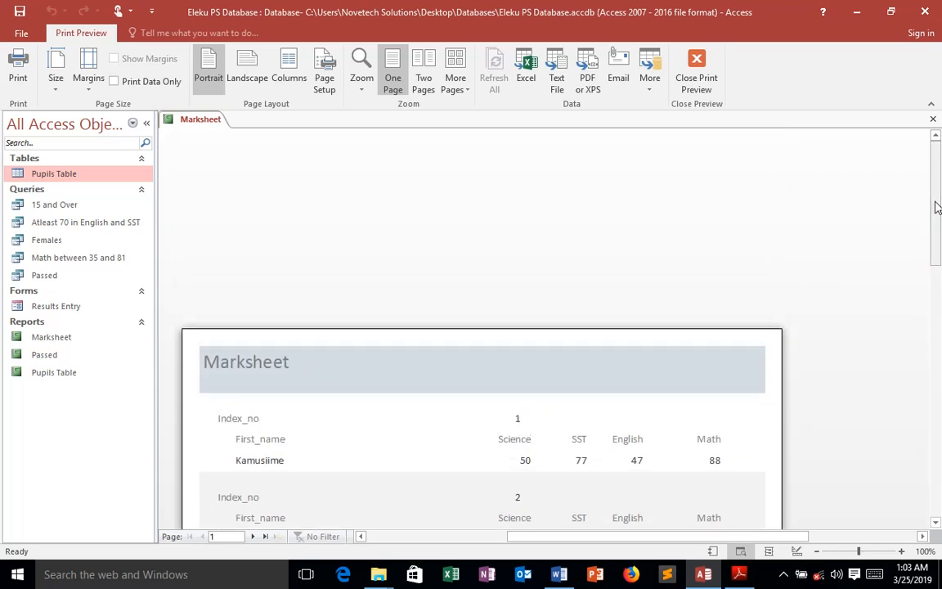
drag(938, 208, 938, 256)
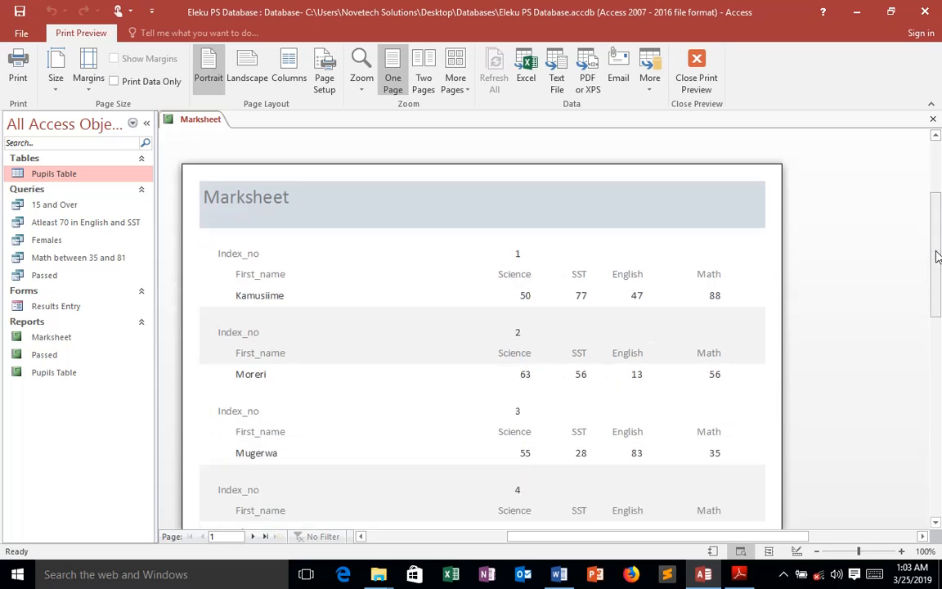